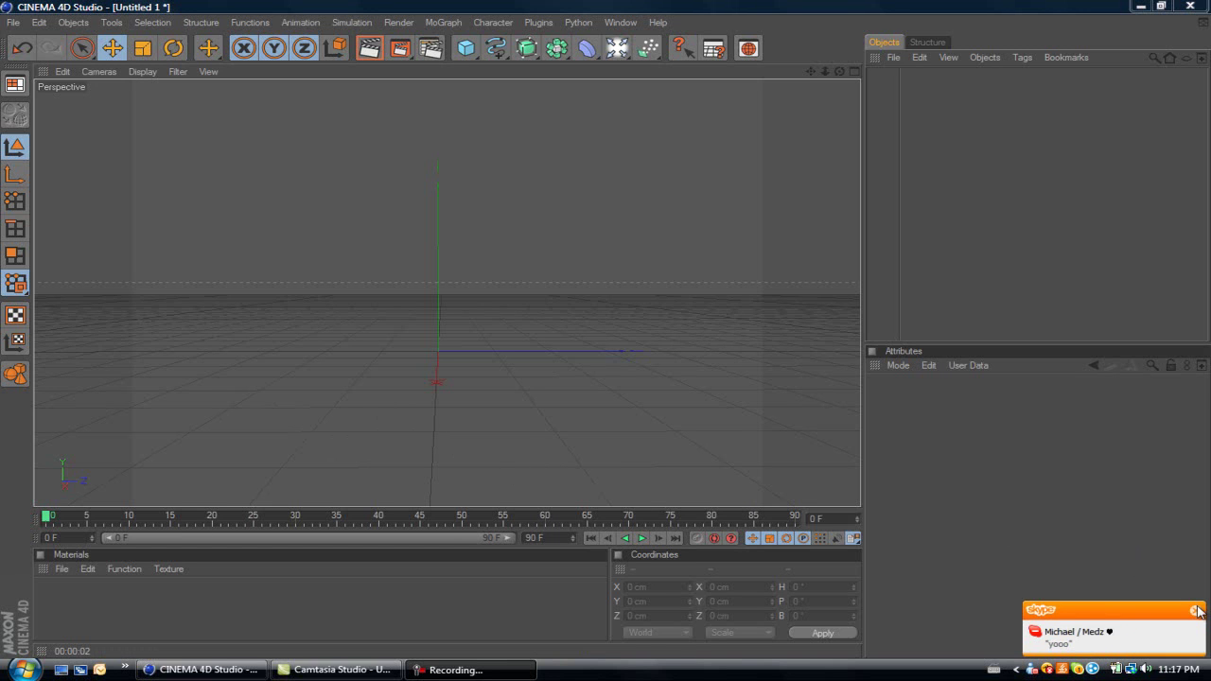
Create a new material, Mat, and open it in the Material Editor
click(1197, 612)
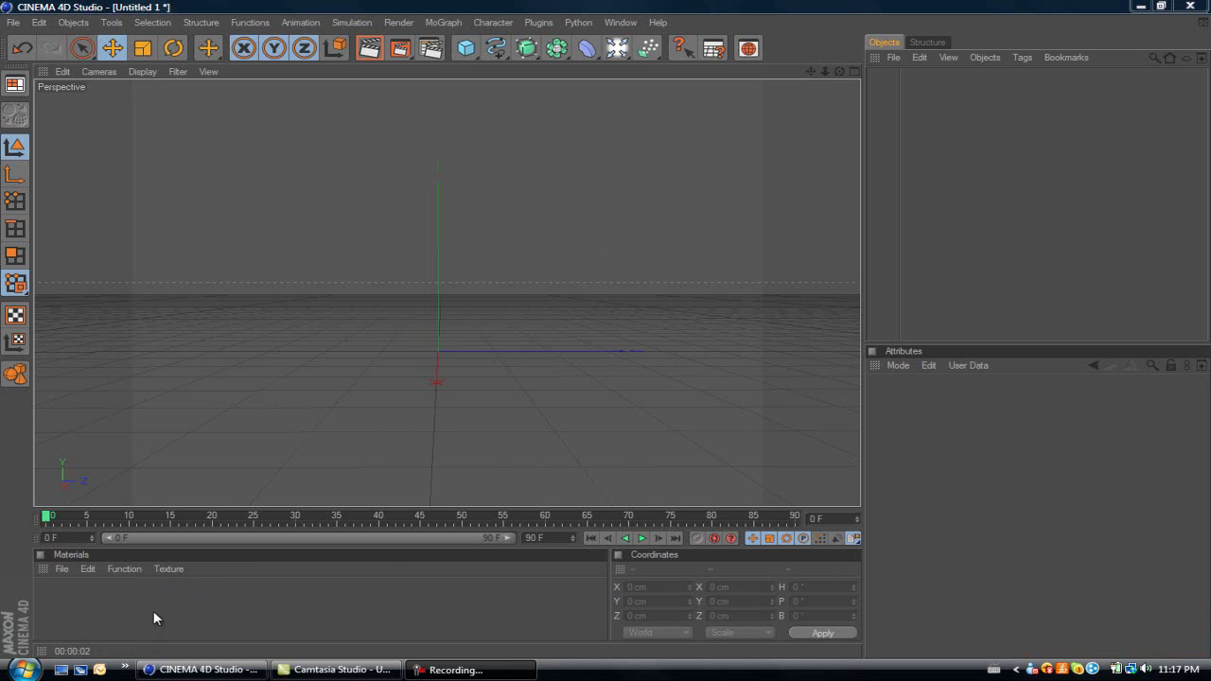
double_click(47, 596)
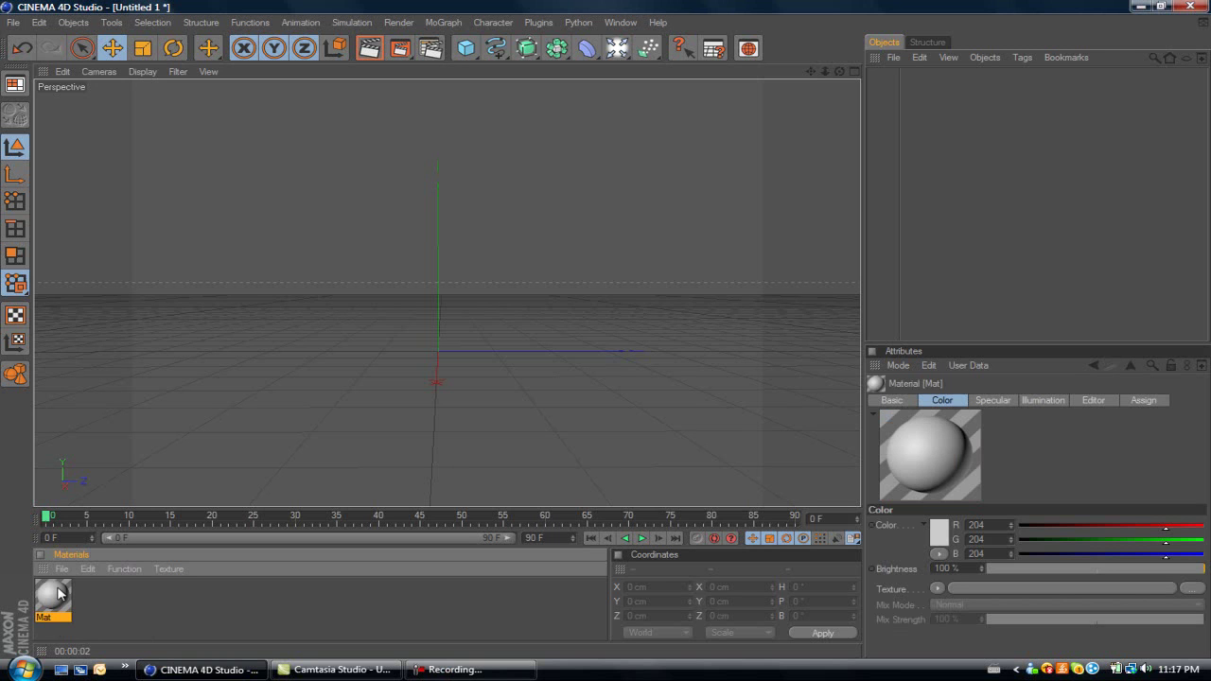
double_click(54, 594)
Choose the Scratch Metal image as Mat's Color texture
click(281, 260)
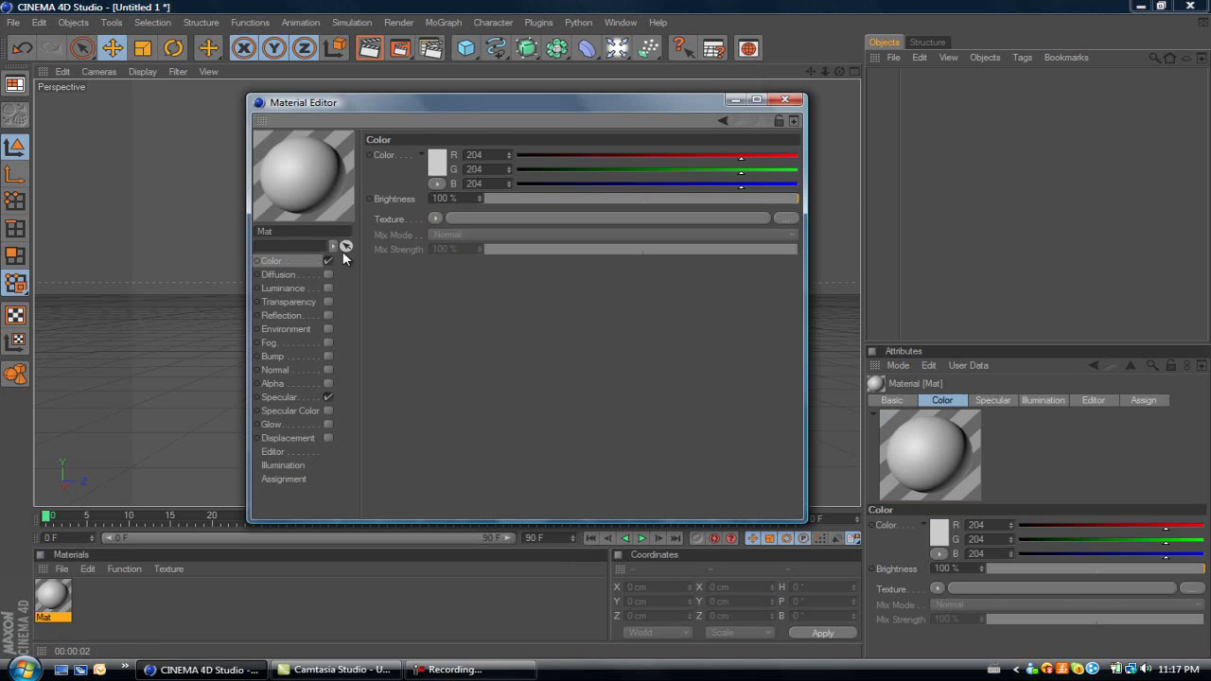
click(437, 218)
click(483, 247)
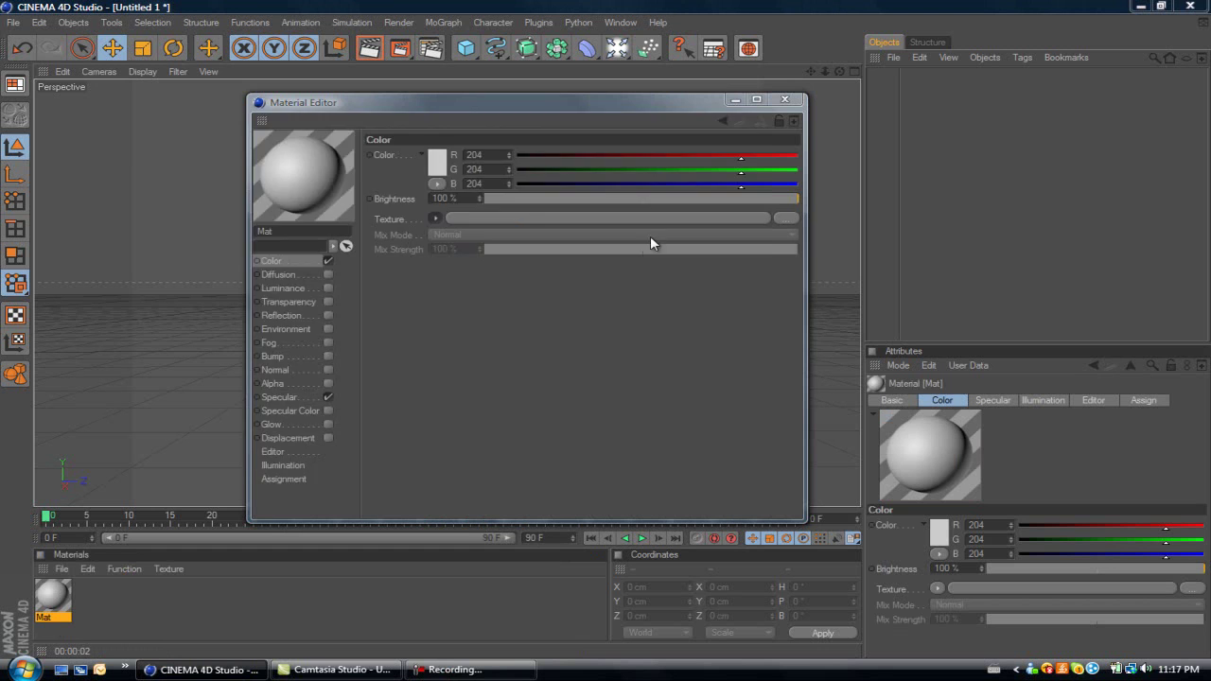
scroll(751, 232, down, 2)
scroll(751, 232, down, 5)
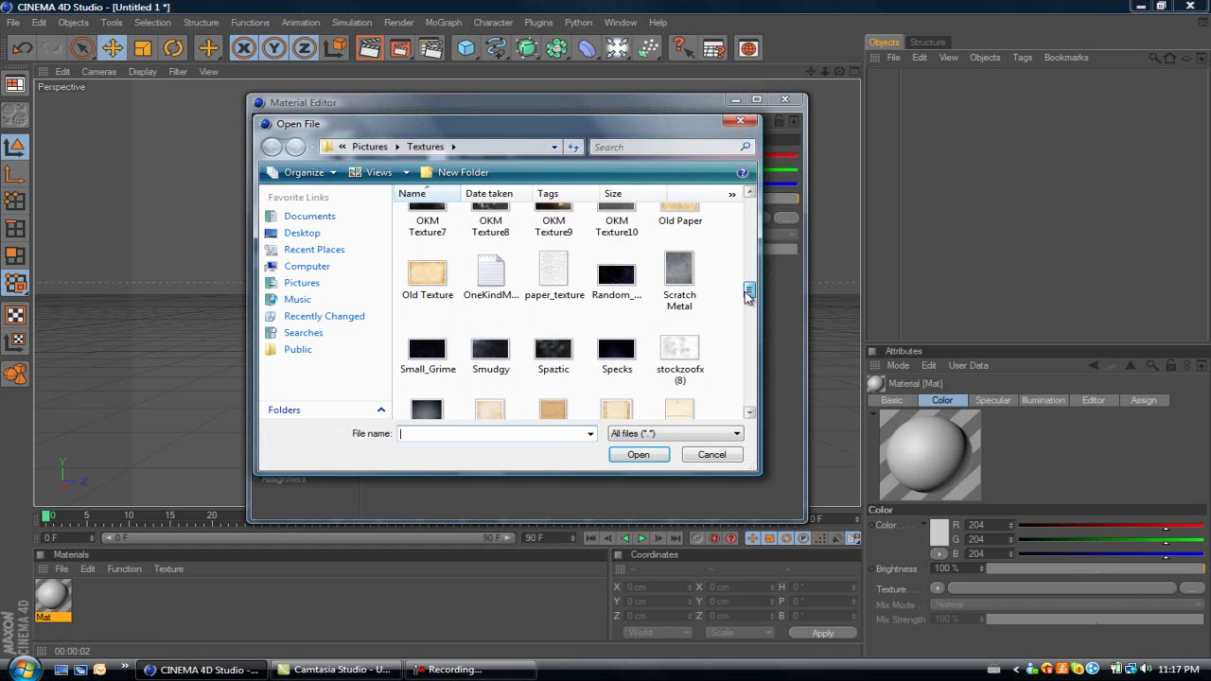
click(689, 277)
click(638, 455)
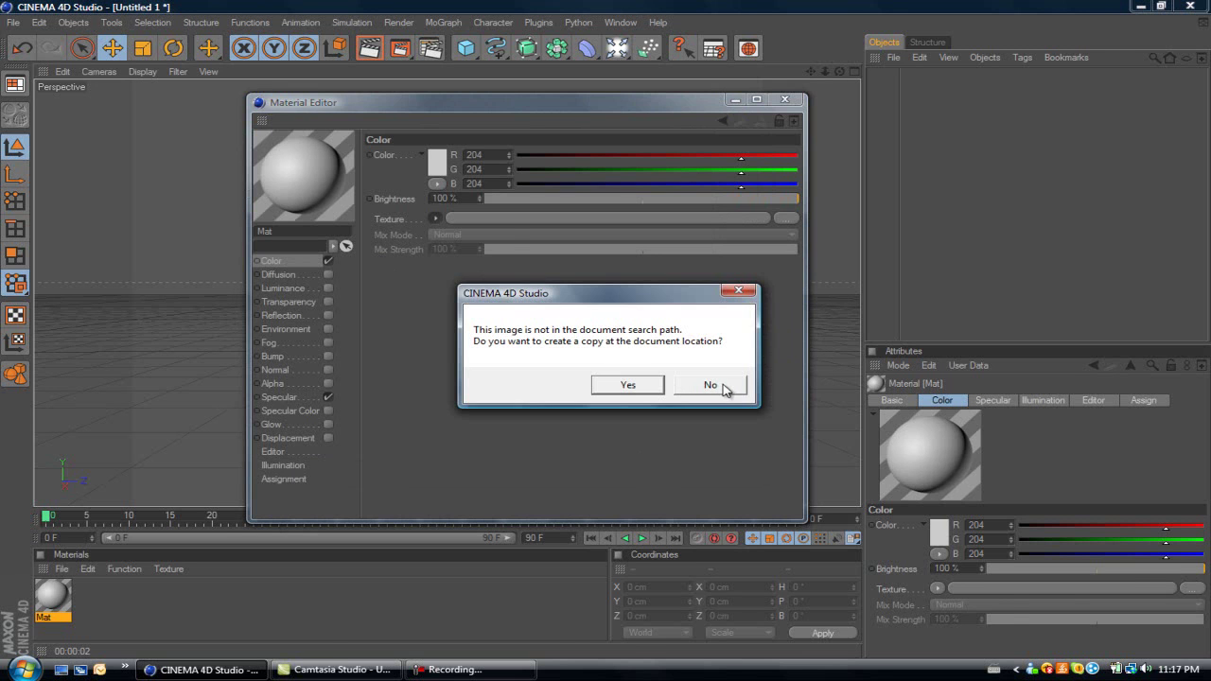
Keep Scratch Metal uncopied, disable Specular, and wrap the texture in a Filter at 24% saturation
click(725, 390)
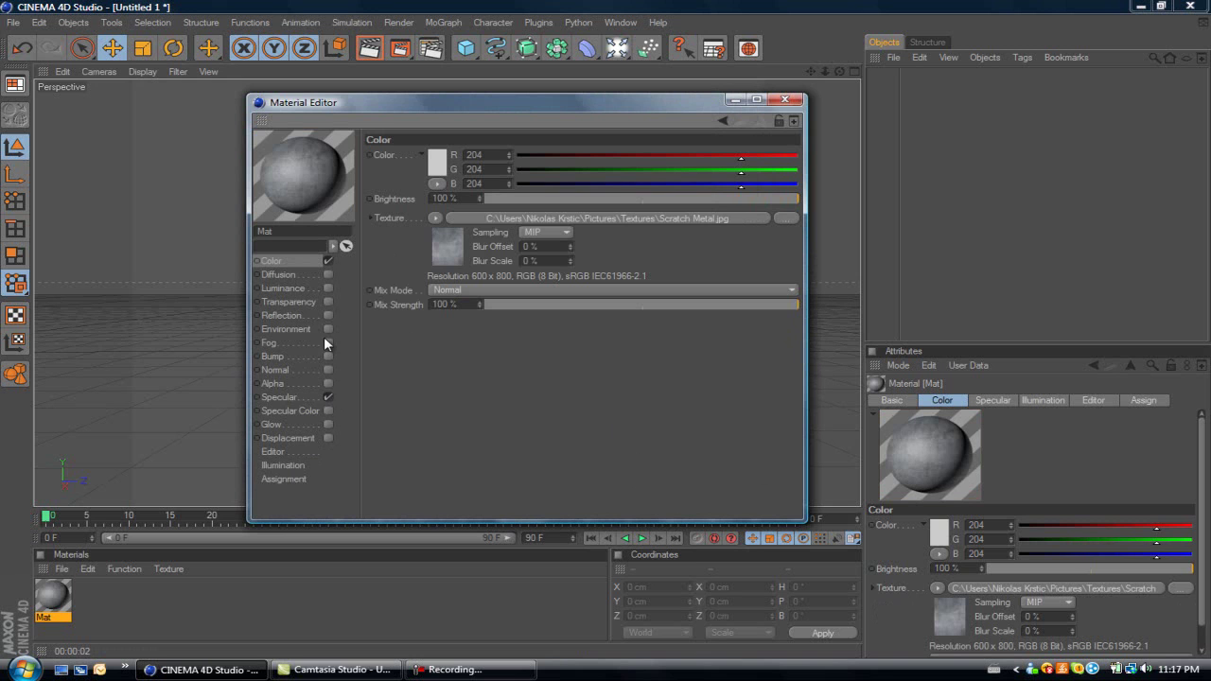
click(327, 397)
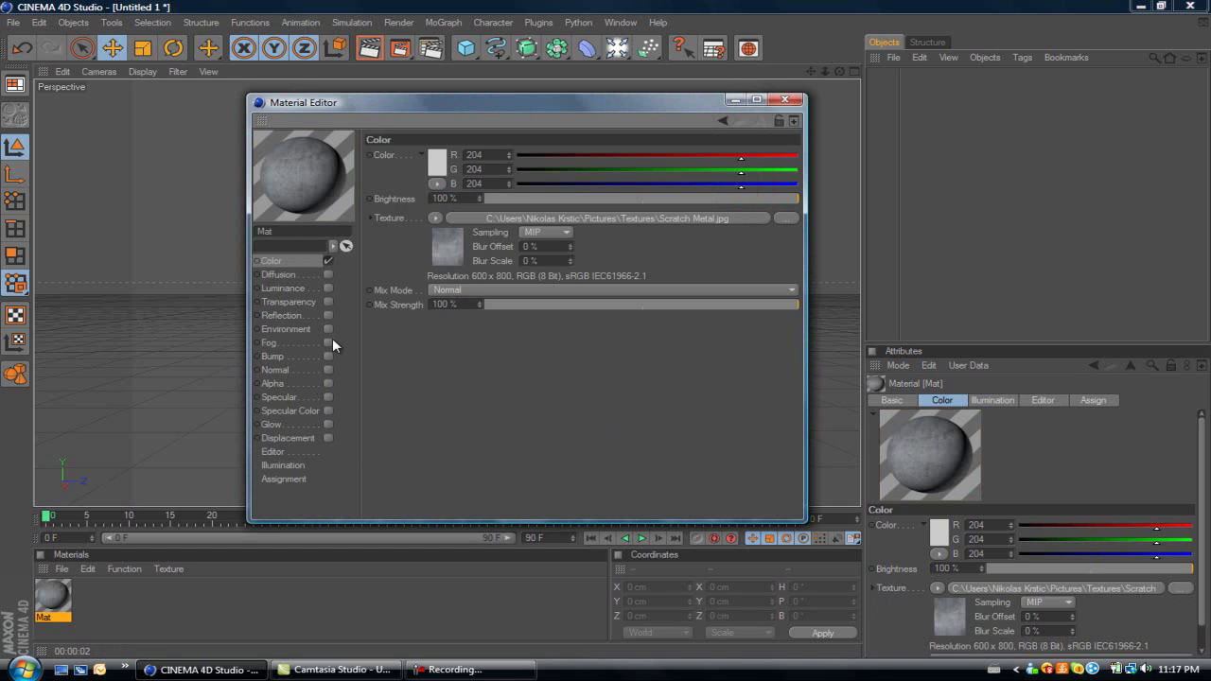
click(436, 217)
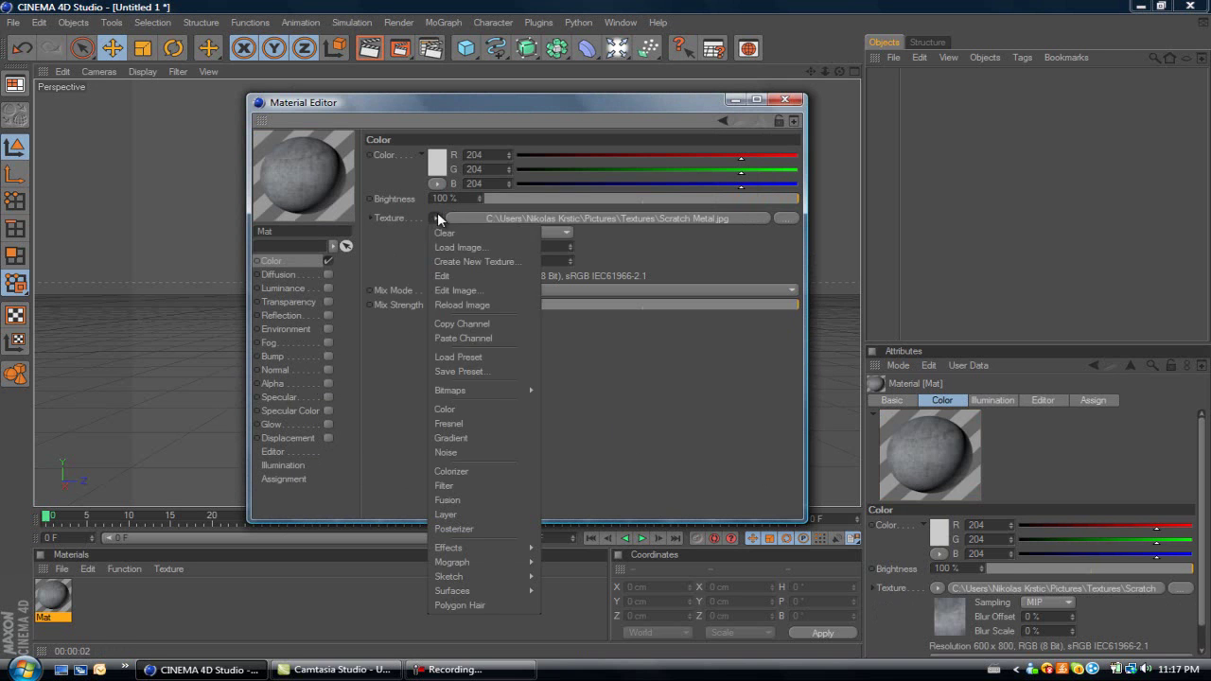
click(461, 485)
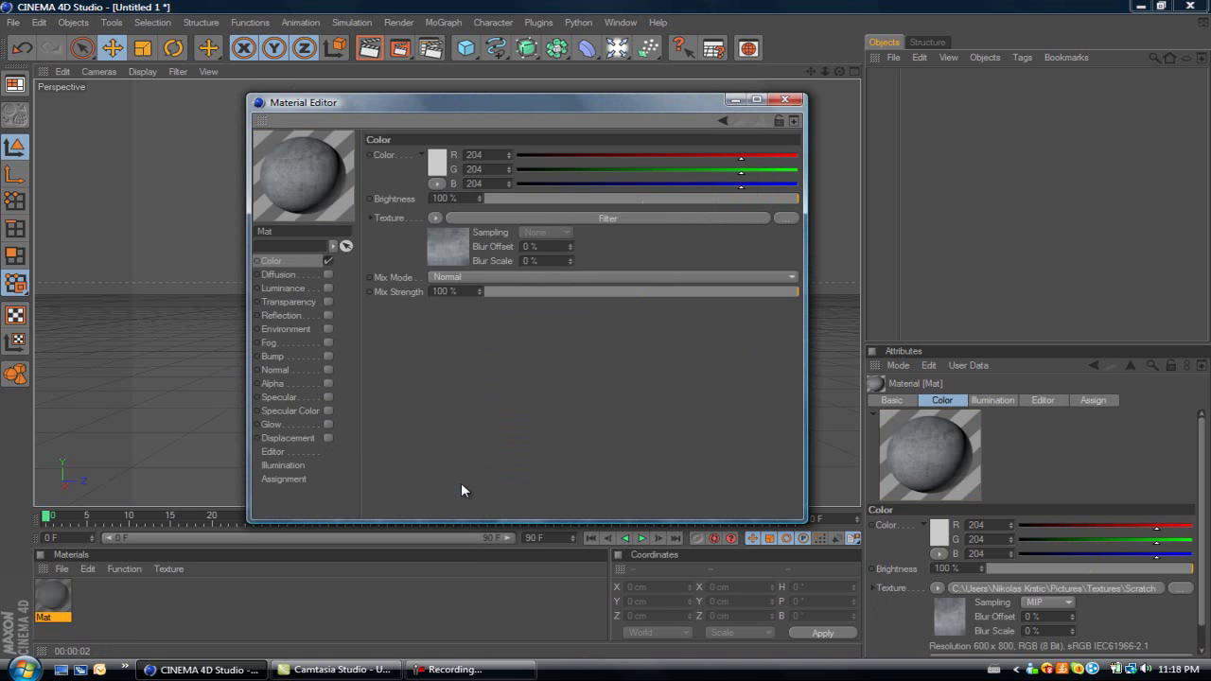
click(442, 251)
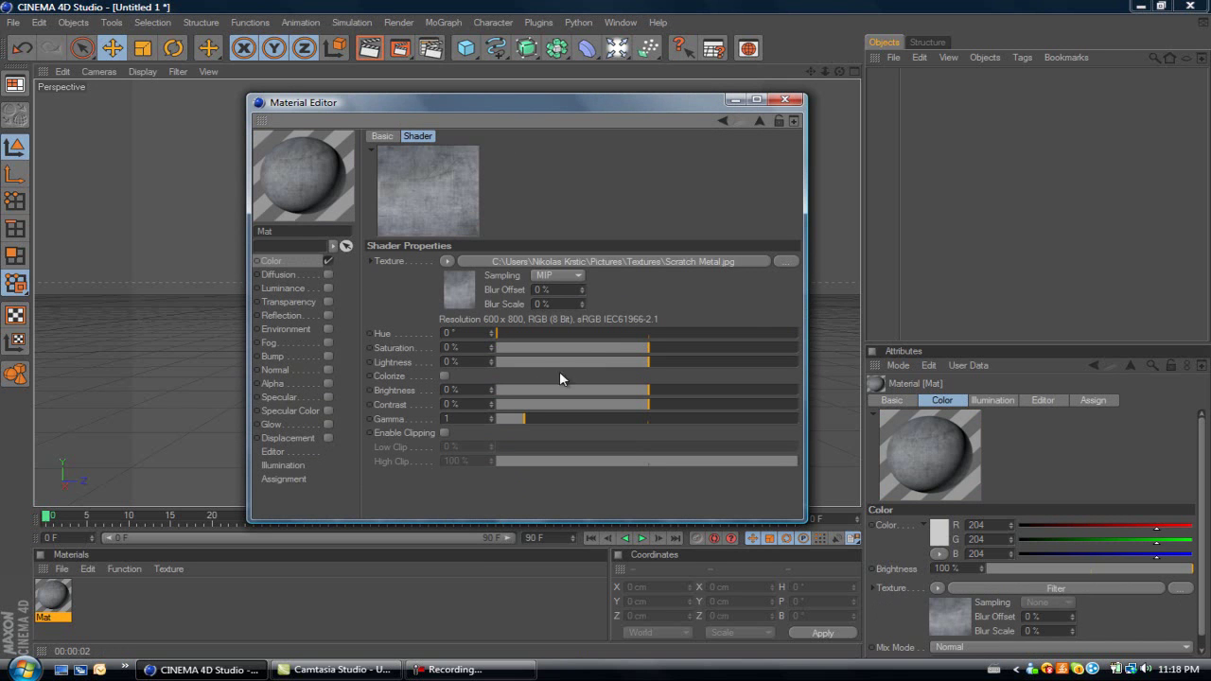
mouse_move(649, 348)
mouse_down()
mouse_move(685, 346)
mouse_move(649, 347)
mouse_up()
Copy the Color channel's filtered Scratch Metal texture setup
click(295, 260)
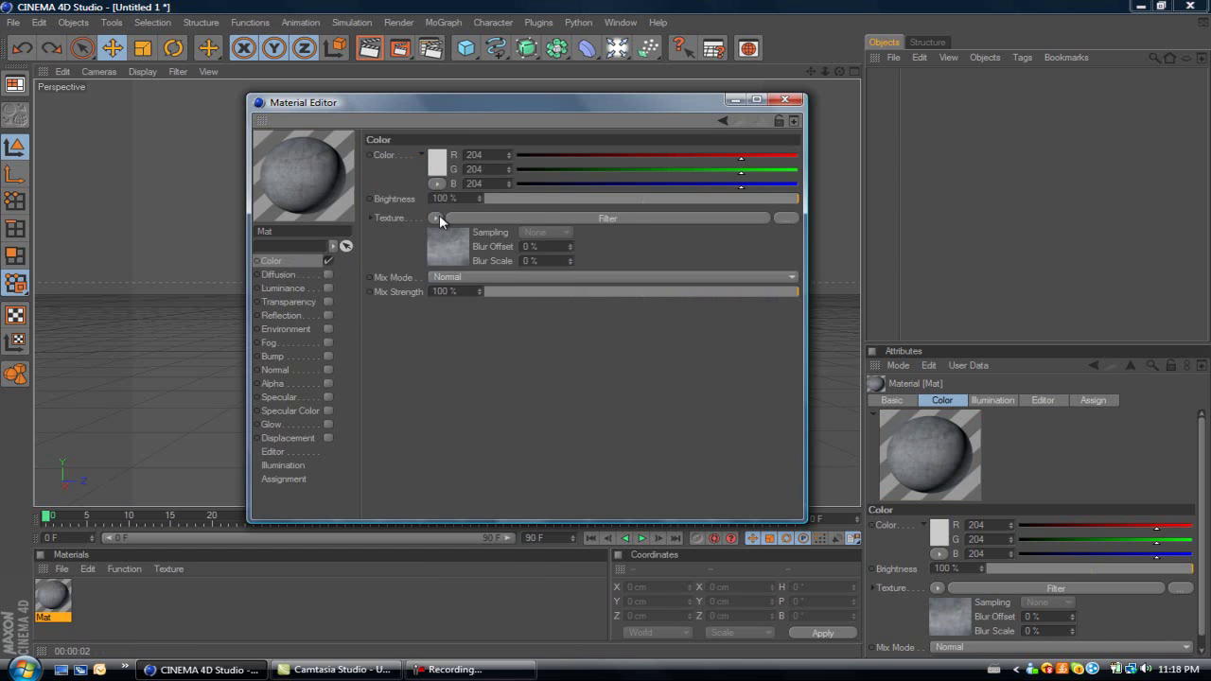
click(437, 218)
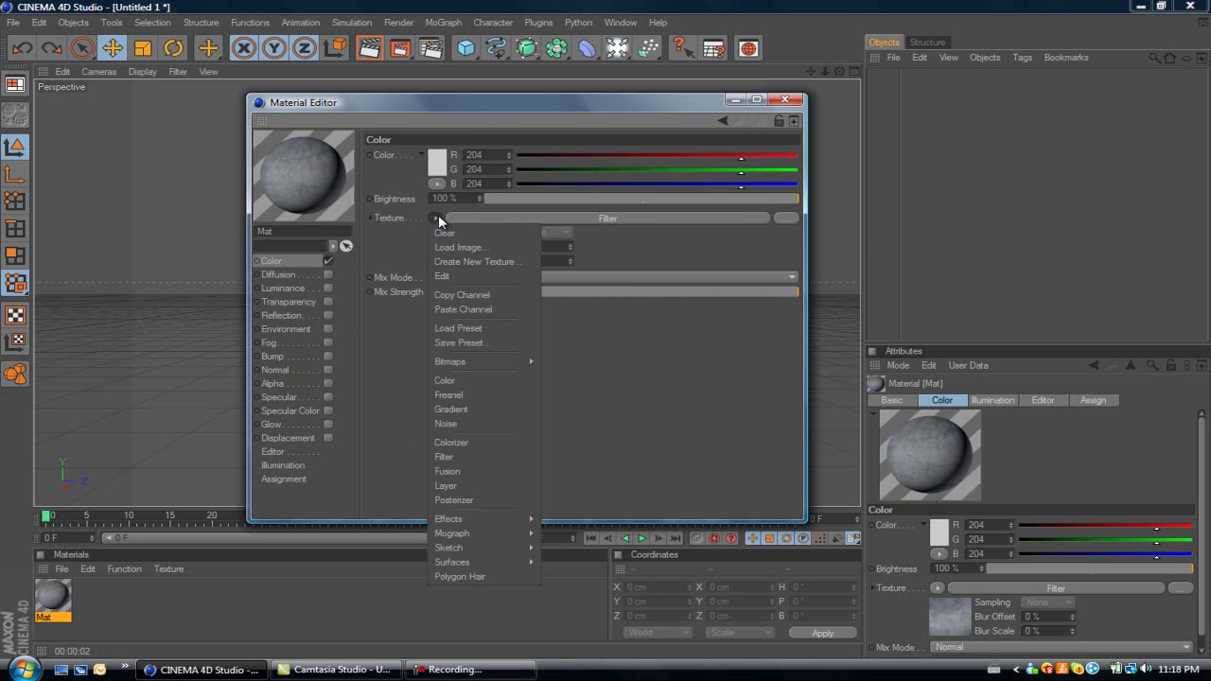
click(465, 296)
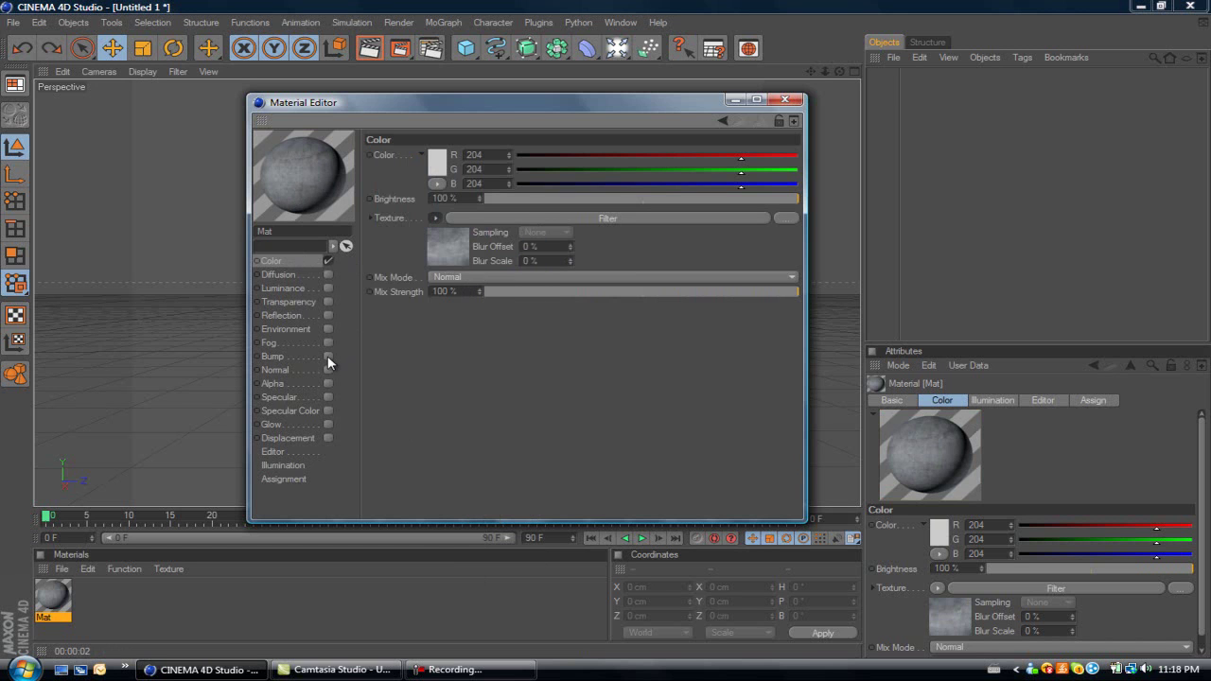
Enable Bump, paste the copied texture into it, and set strength to 60%
click(328, 357)
click(426, 188)
mouse_move(460, 316)
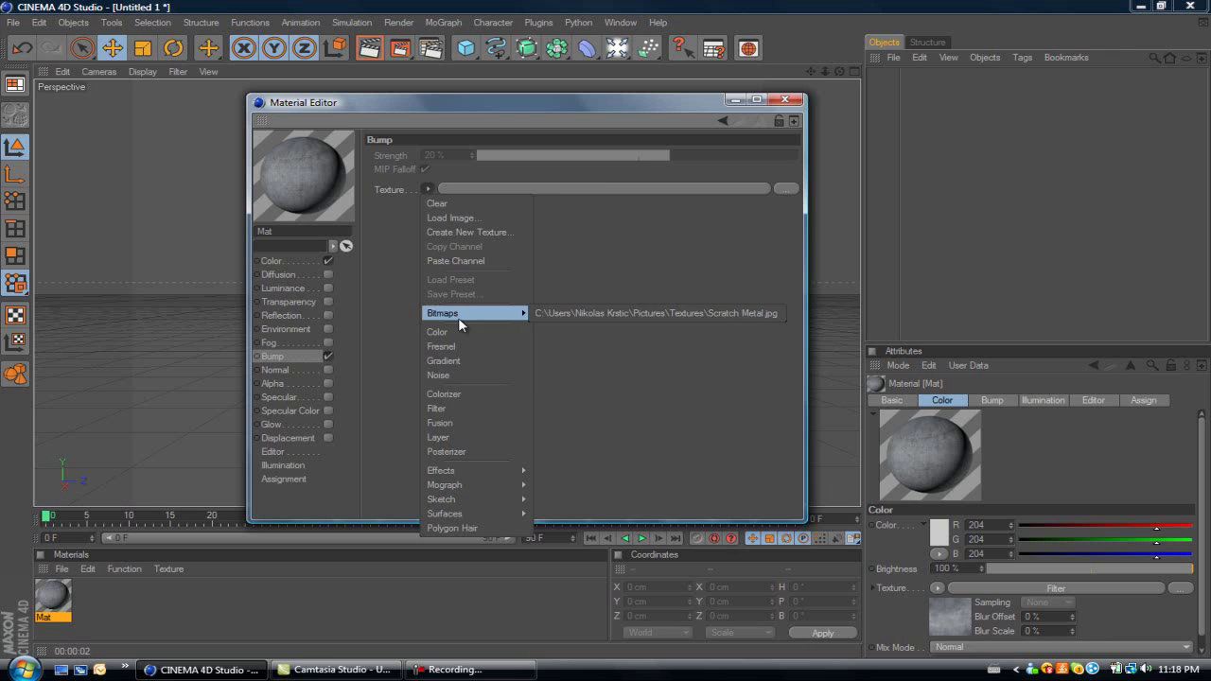
click(456, 261)
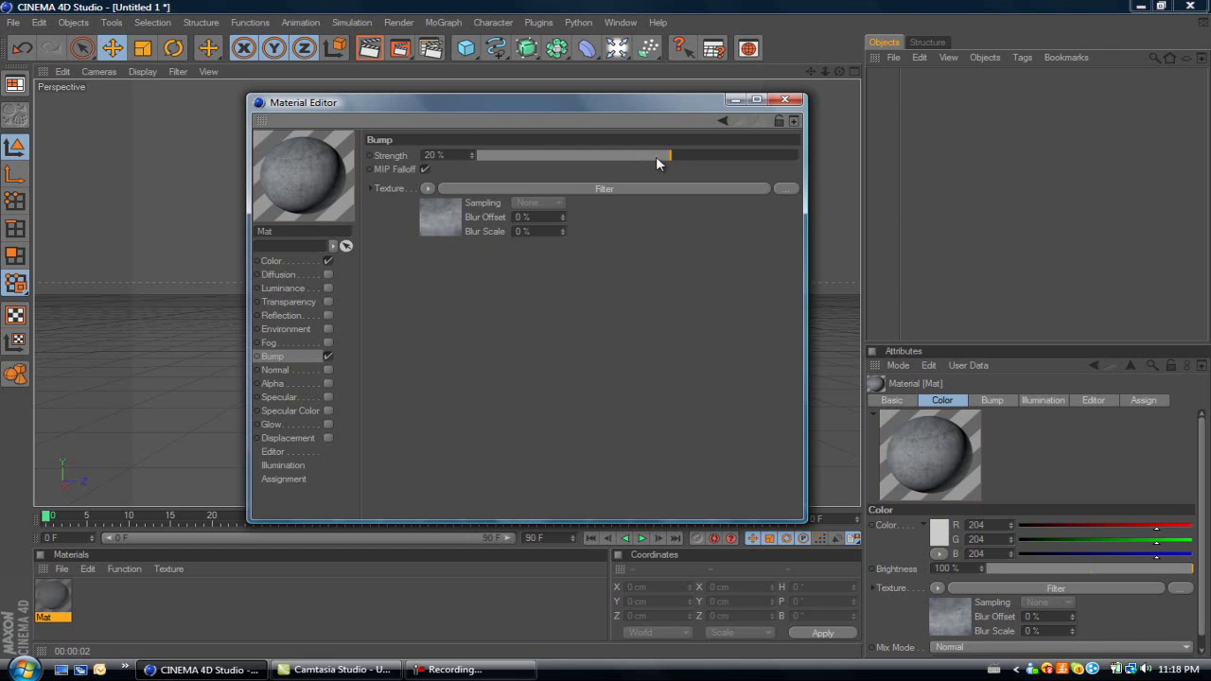
drag(669, 155, 730, 159)
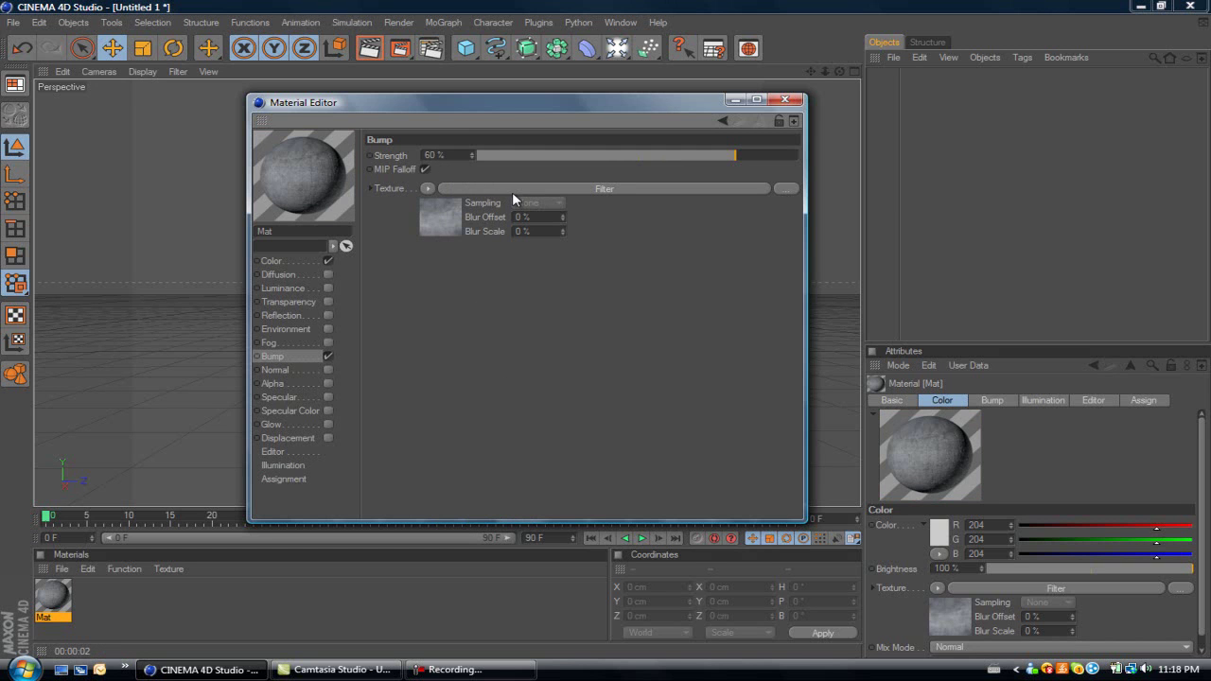
Set the Contrast of the bump channel's Filter shader to 25%
click(441, 220)
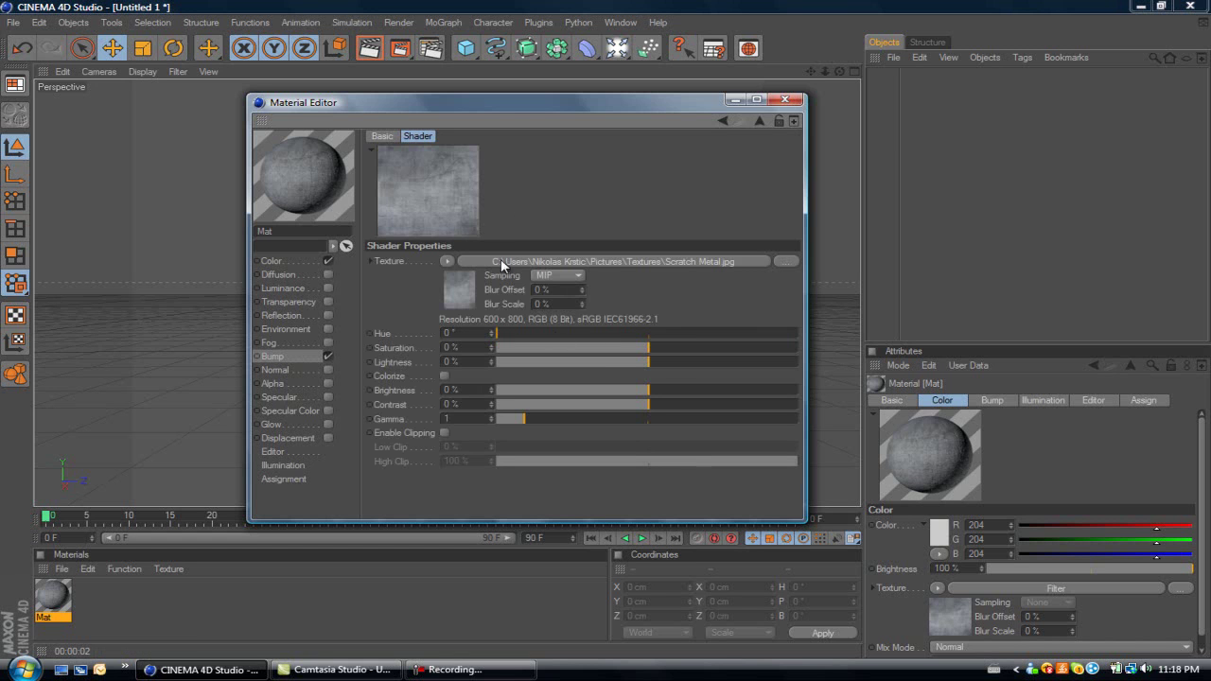
drag(649, 411, 695, 410)
mouse_move(727, 403)
mouse_down()
mouse_move(766, 405)
mouse_move(739, 407)
mouse_up()
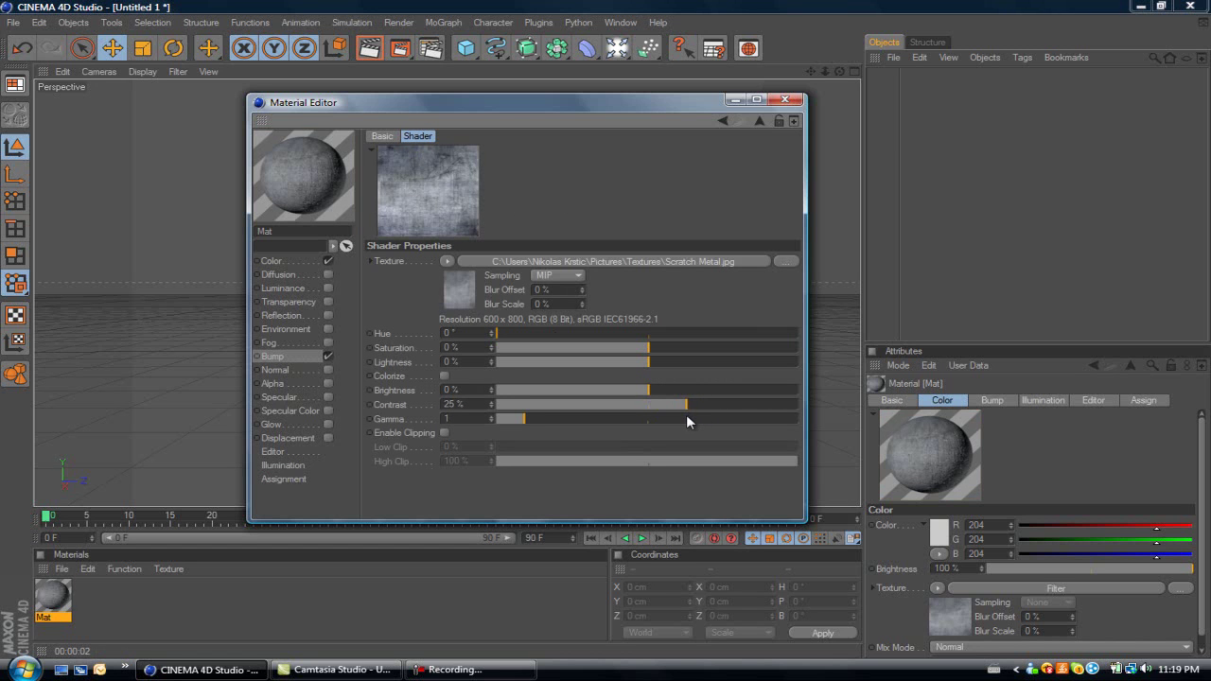
Enable Reflection driven by a Fresnel shader at 10% brightness and 20% mix strength
click(328, 315)
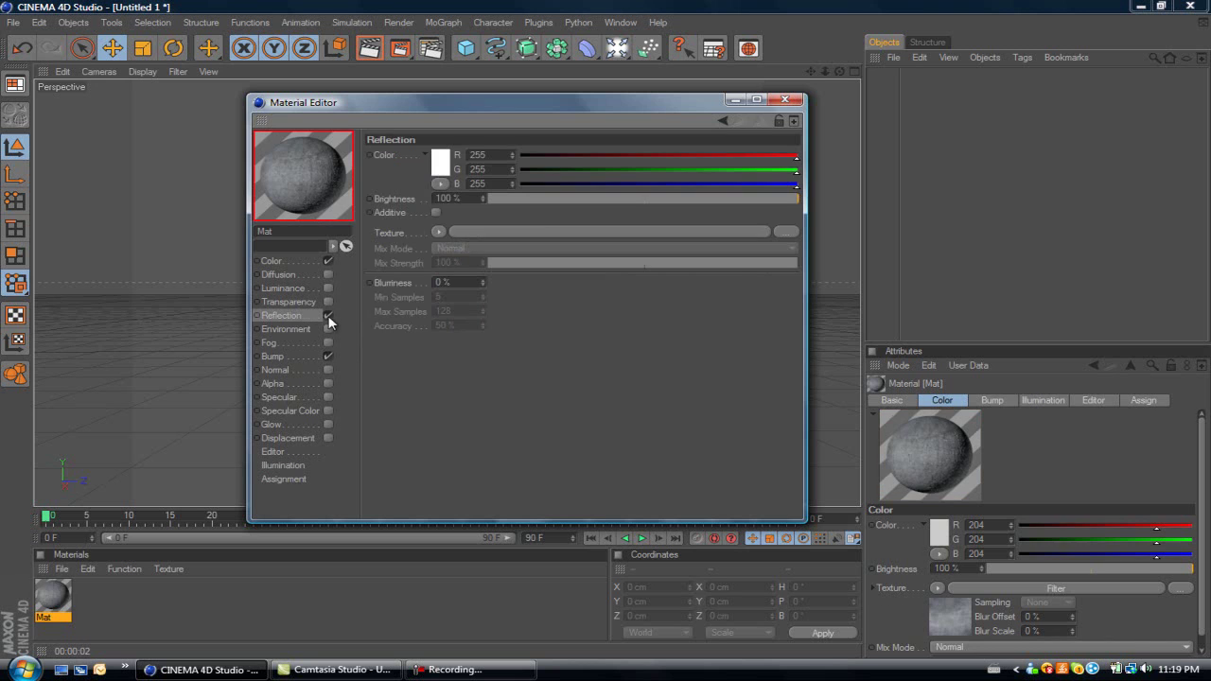
click(442, 232)
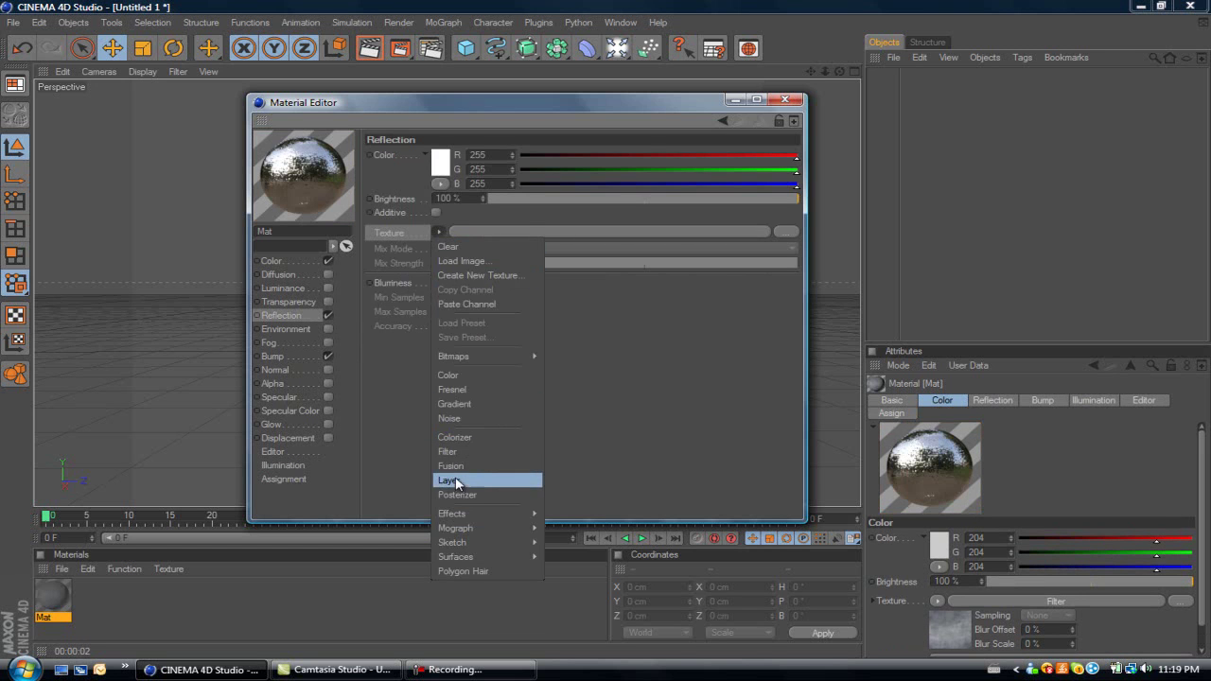
click(460, 389)
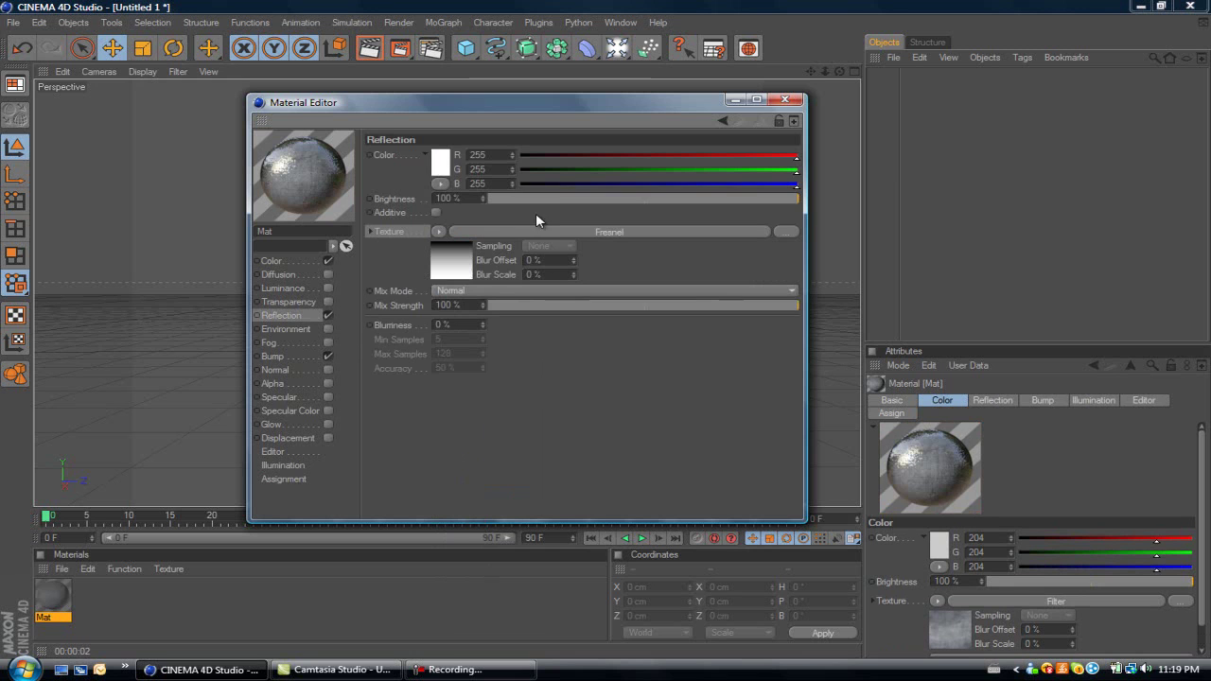
drag(537, 201, 521, 200)
drag(573, 306, 547, 307)
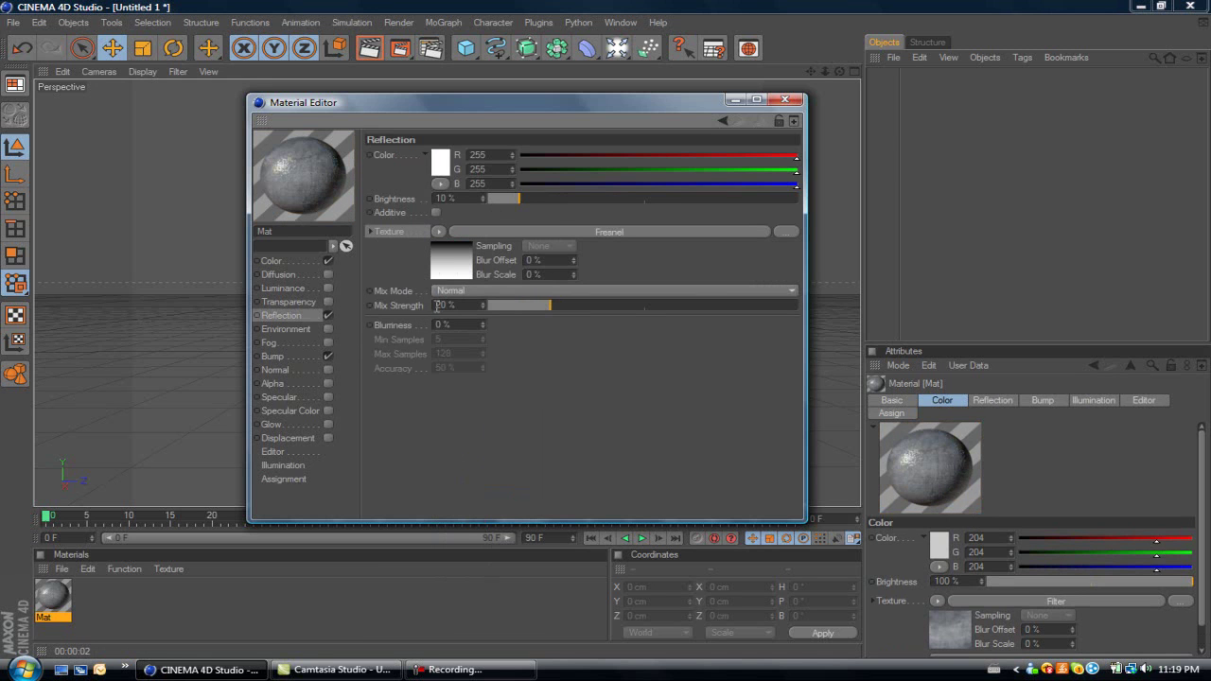
Add a sphere, position it, and apply the Mat material to it
click(786, 100)
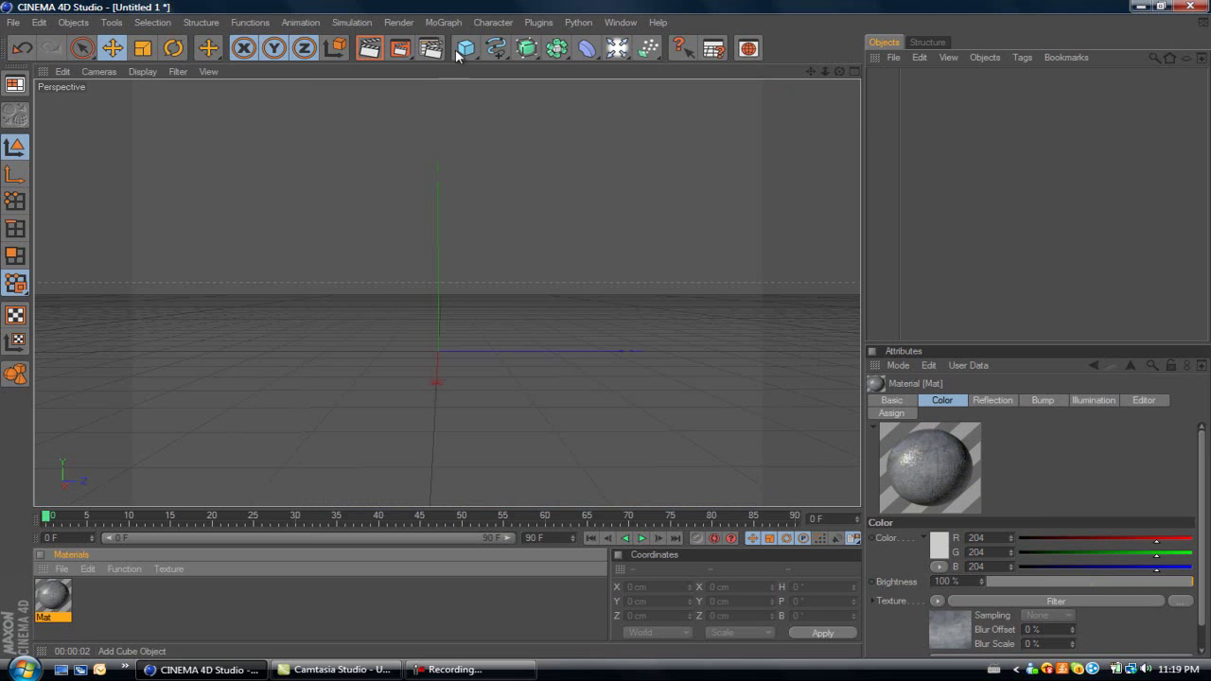
drag(457, 55, 581, 60)
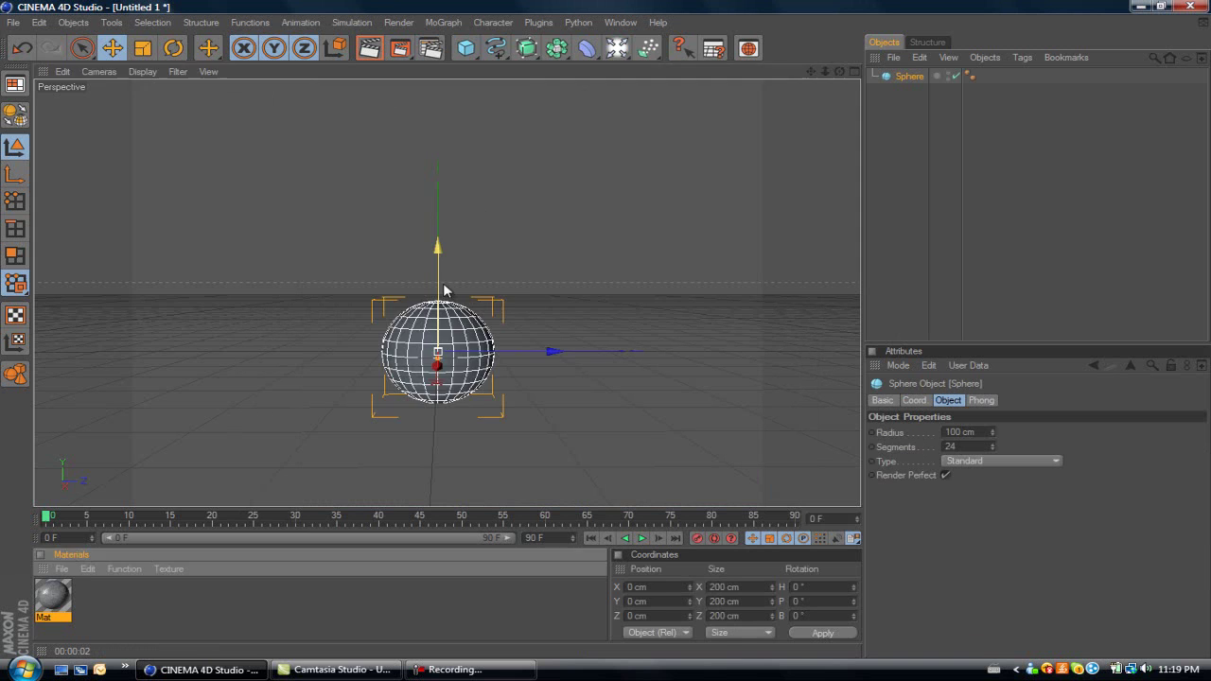
drag(445, 289, 605, 331)
drag(53, 596, 473, 296)
mouse_move(468, 49)
mouse_down()
mouse_move(638, 63)
mouse_move(471, 54)
mouse_up()
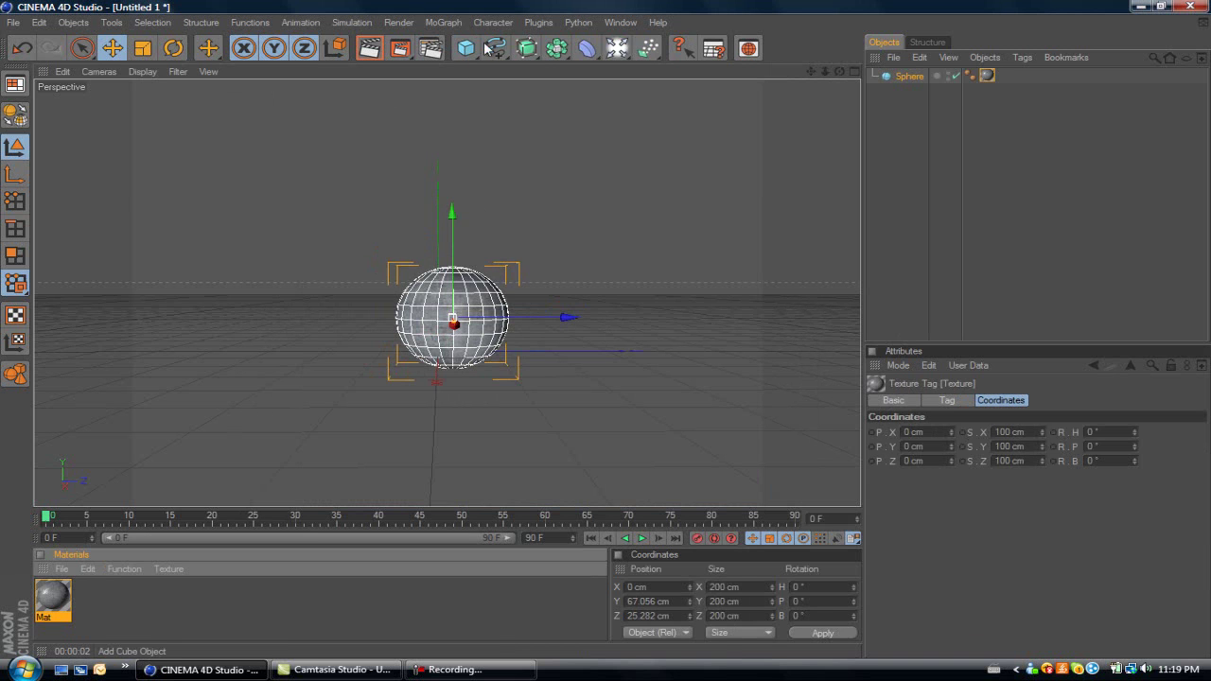
Add a light high above the sphere with Shadow Maps (Soft) at 80% density
click(610, 49)
drag(437, 345, 493, 244)
drag(438, 204, 432, 175)
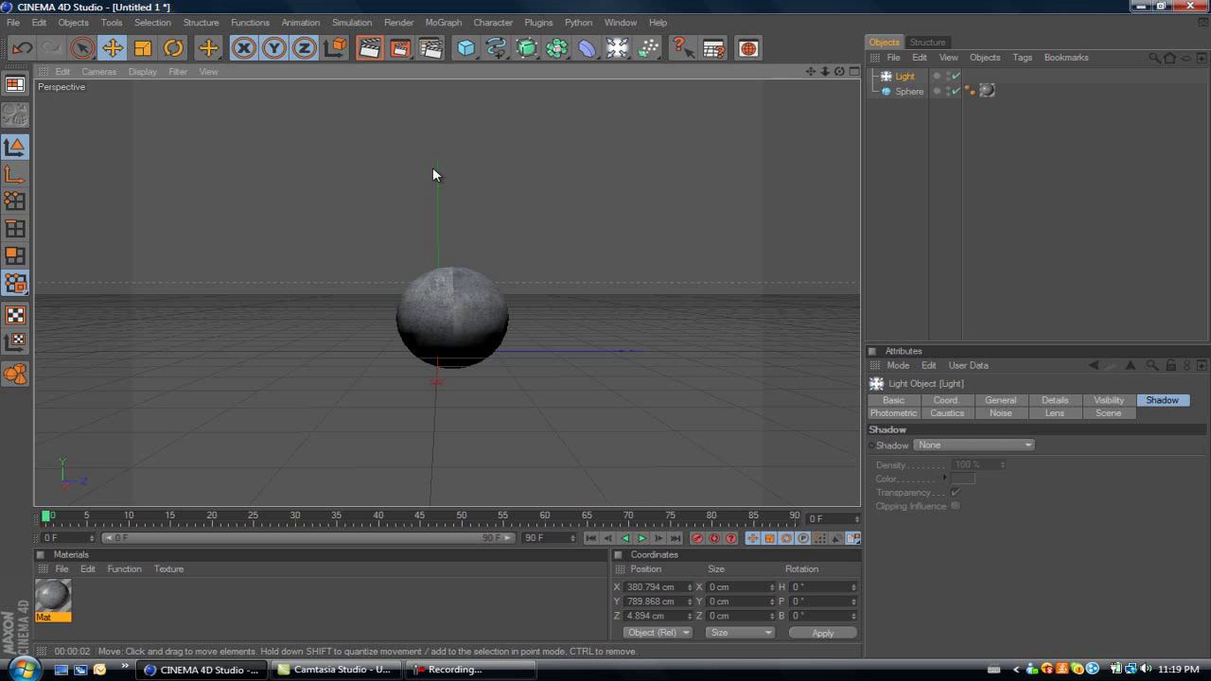
click(1016, 445)
click(994, 475)
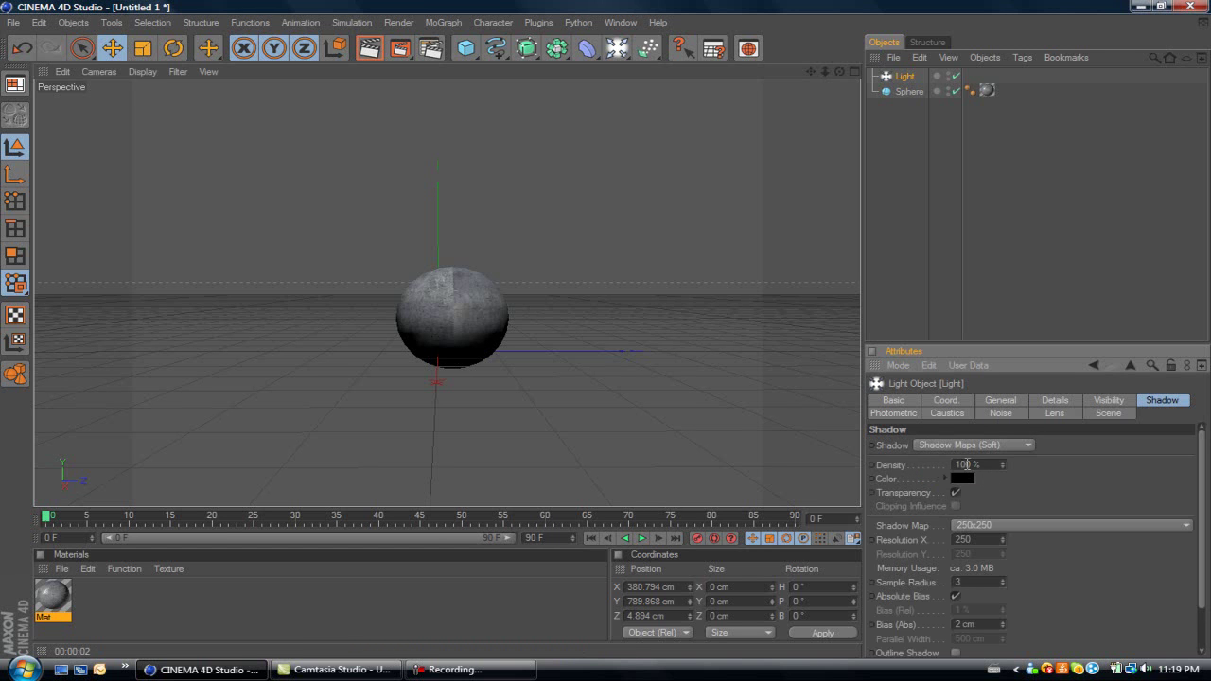
double_click(965, 465)
text(80)
key(Return)
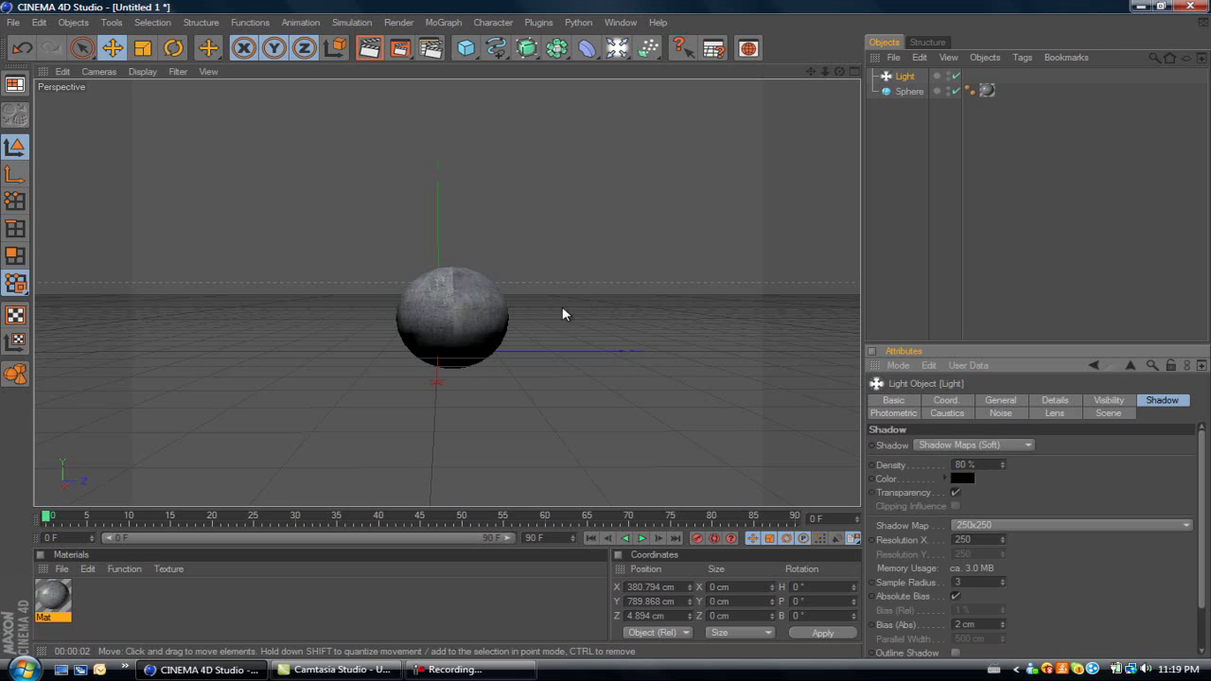
Render a preview, add a 400 × 400 cm Plane beneath the sphere, and create Mat.1
click(369, 48)
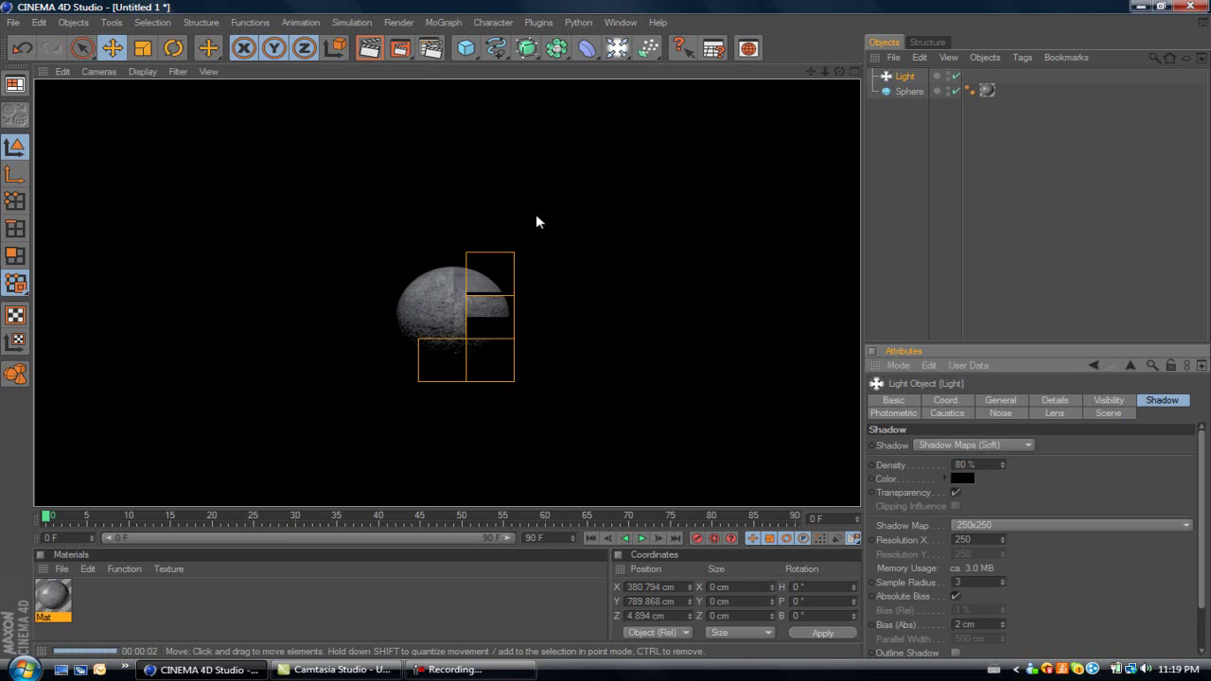
click(838, 70)
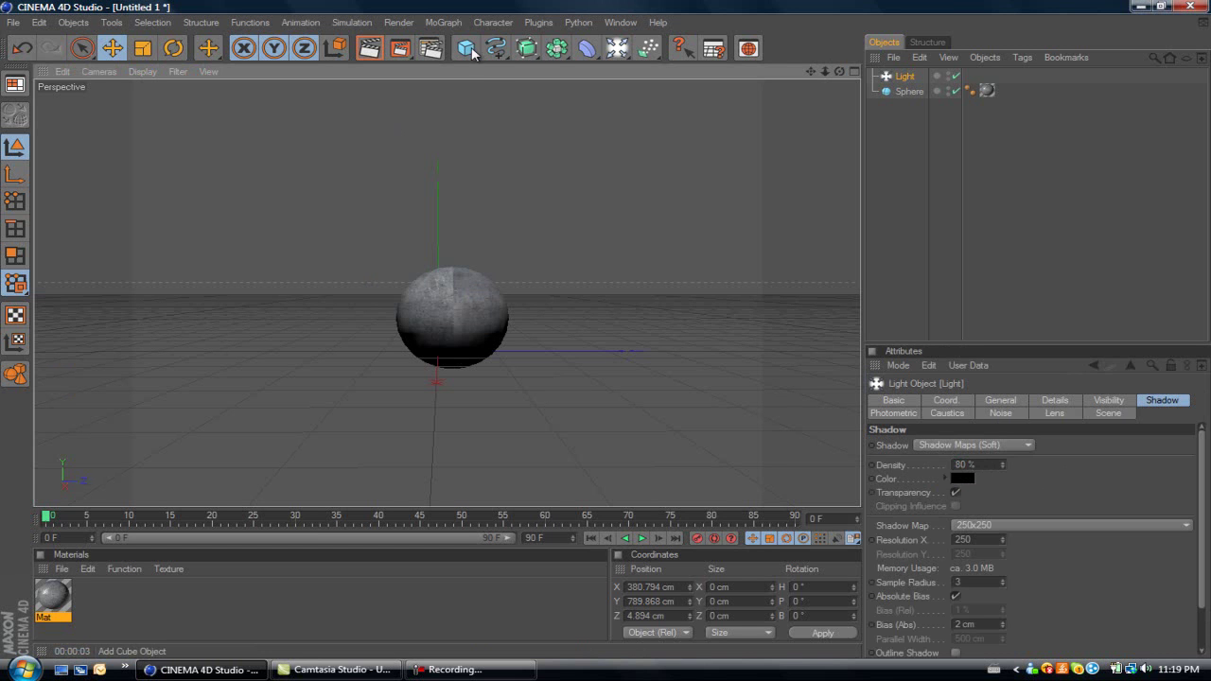
click(466, 48)
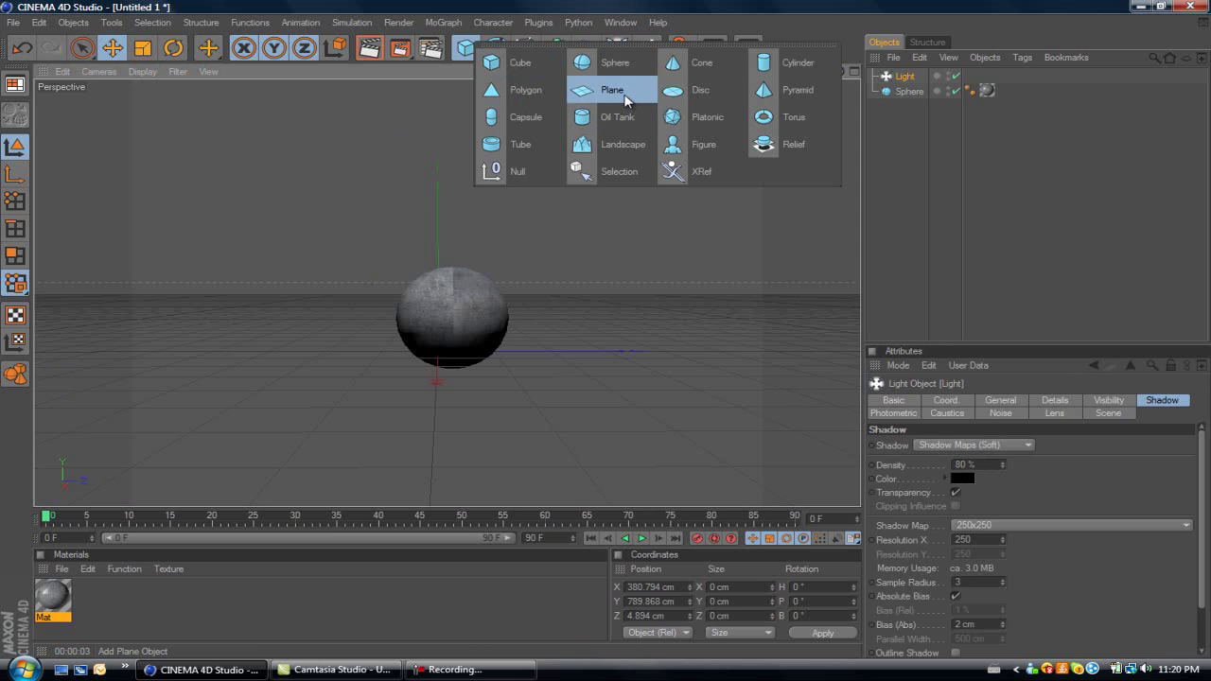
click(625, 100)
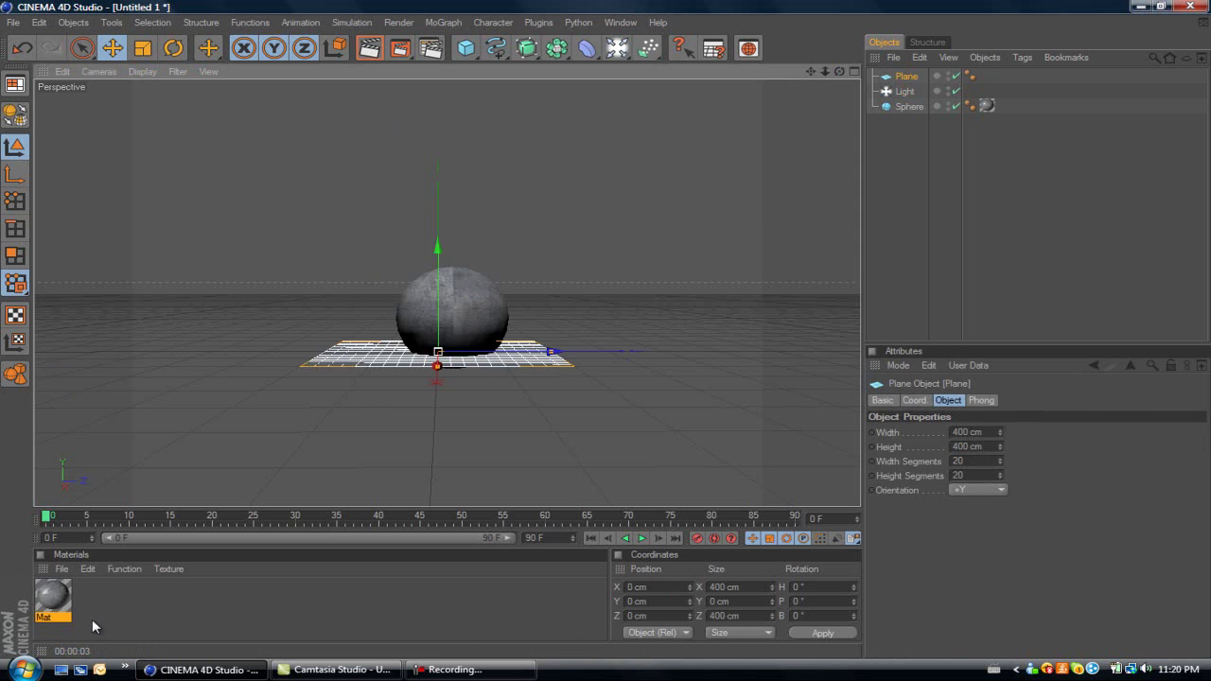
double_click(128, 606)
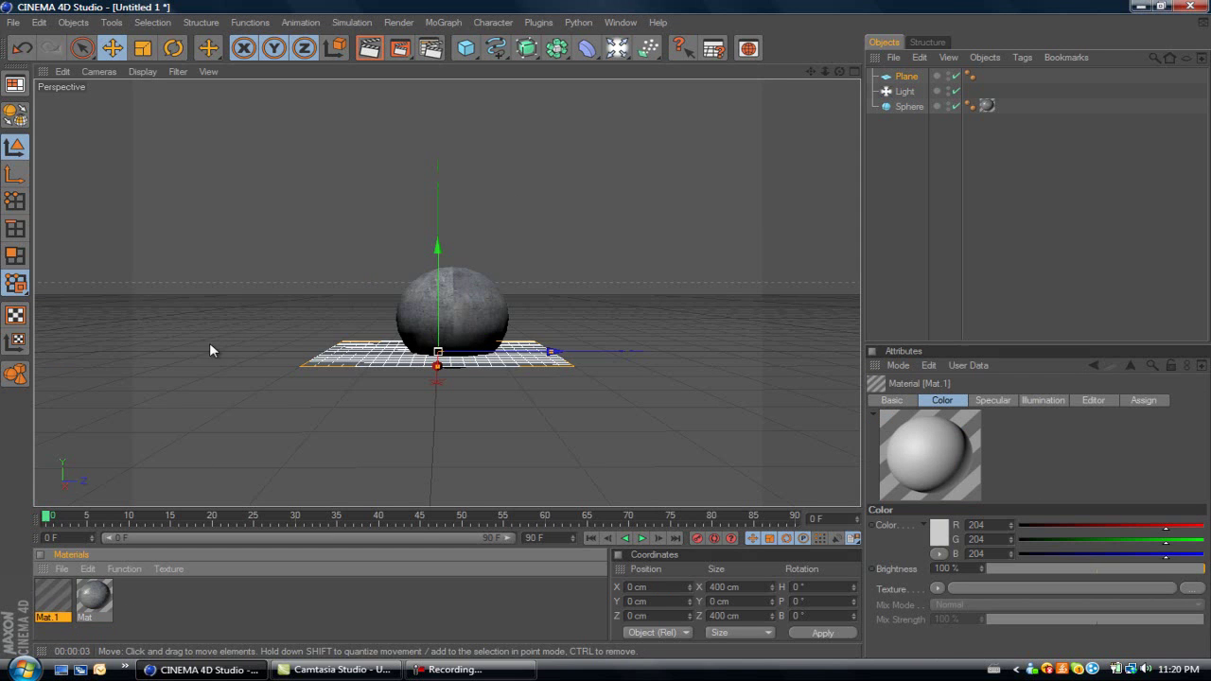
click(445, 670)
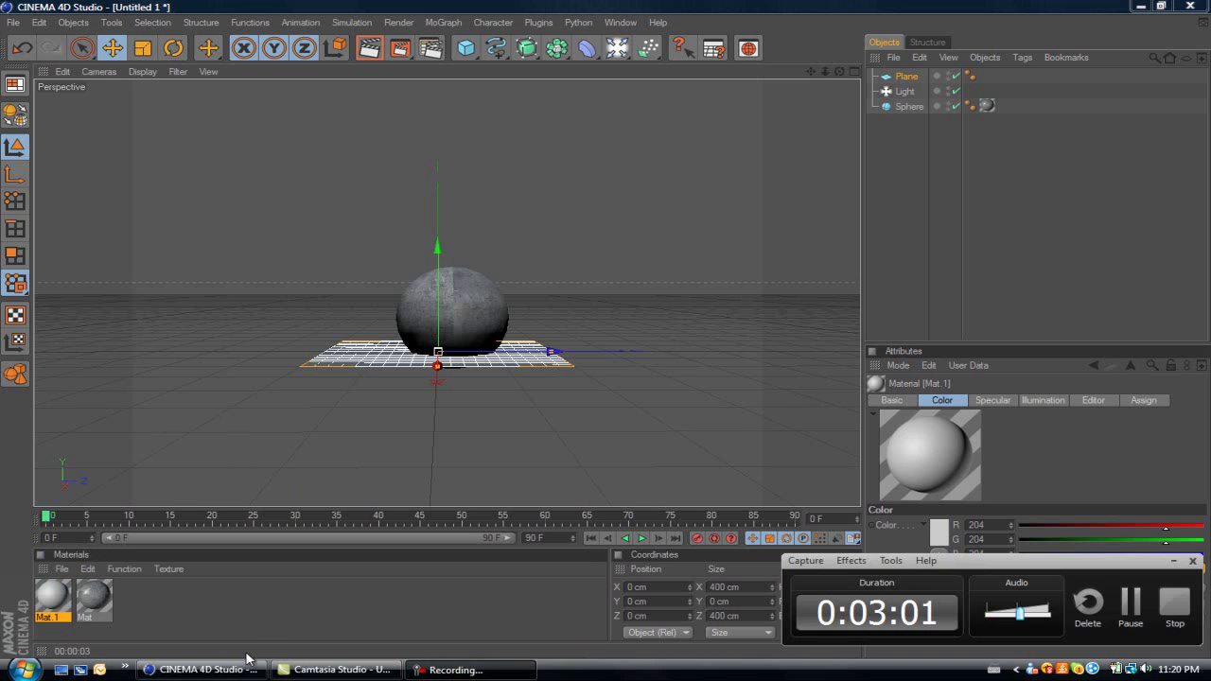
Enable Luminance on Mat.1 at 200% brightness
double_click(53, 598)
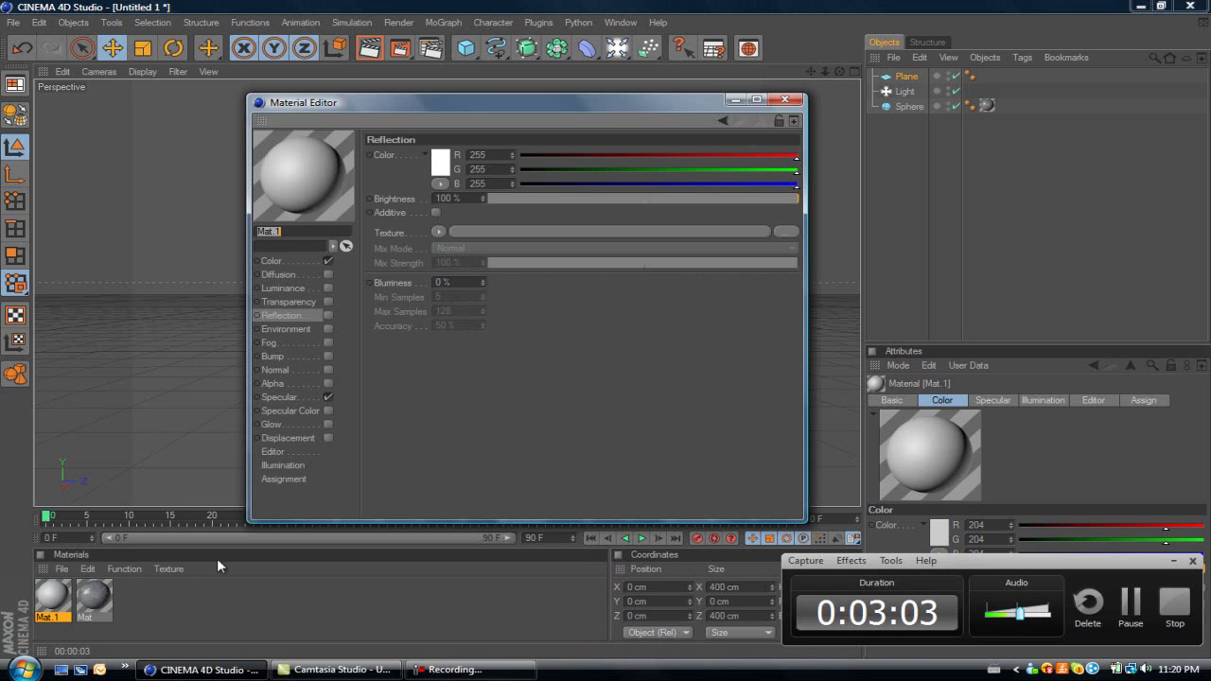
click(294, 287)
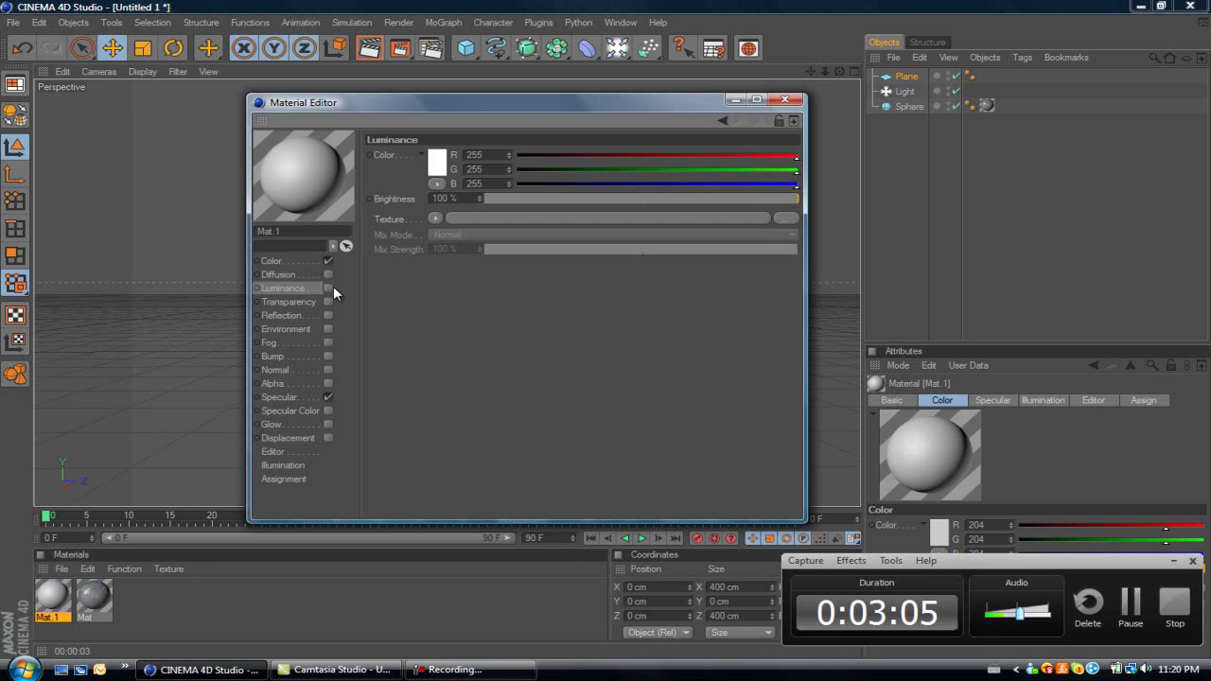
click(329, 289)
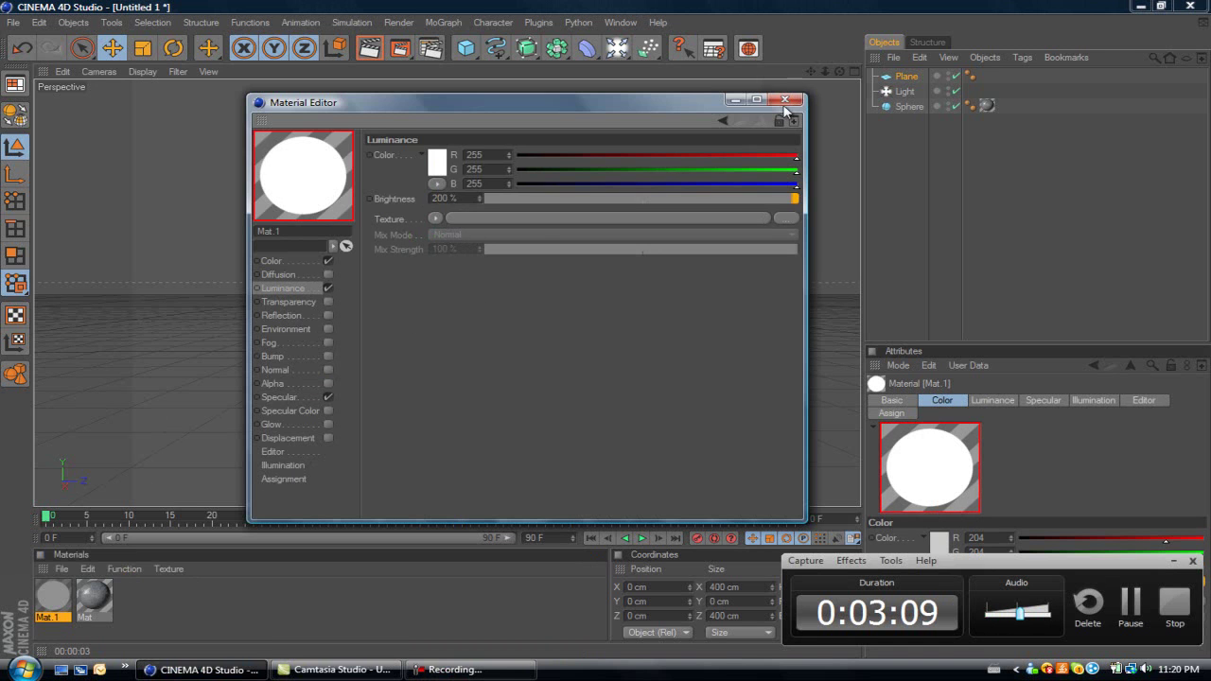
click(785, 99)
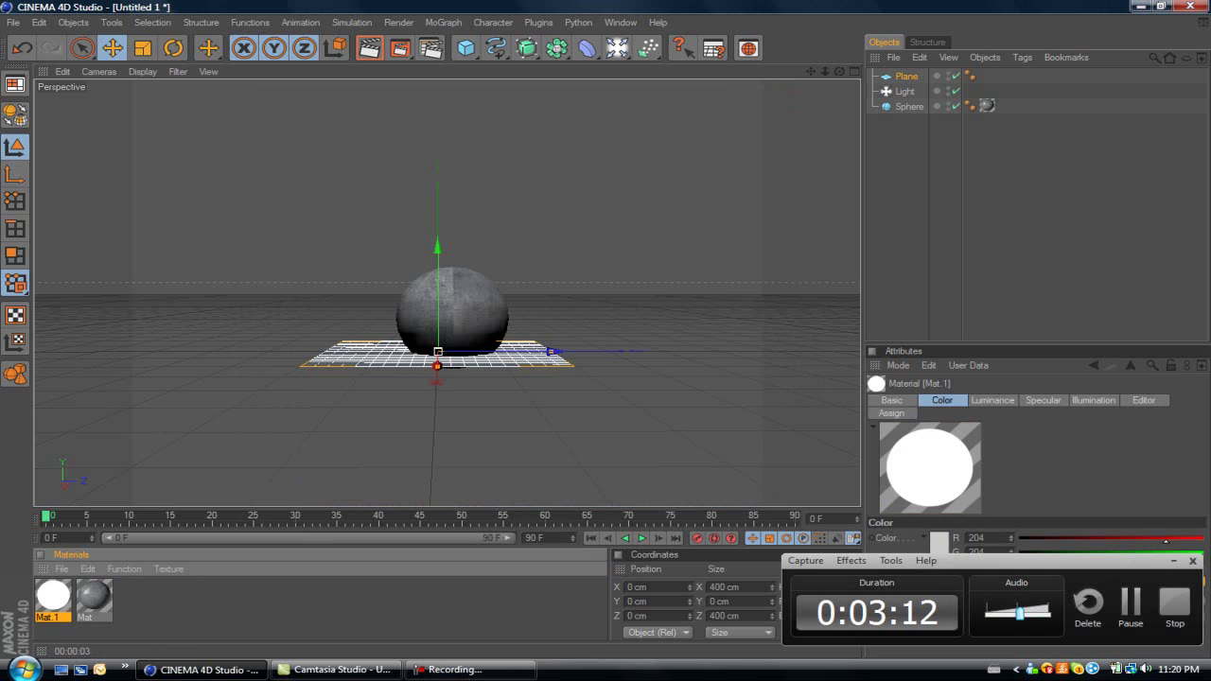
Apply Mat.1 to the Plane, raise it above the sphere, and render
drag(50, 610, 374, 364)
drag(411, 317, 607, 335)
drag(502, 86, 596, 284)
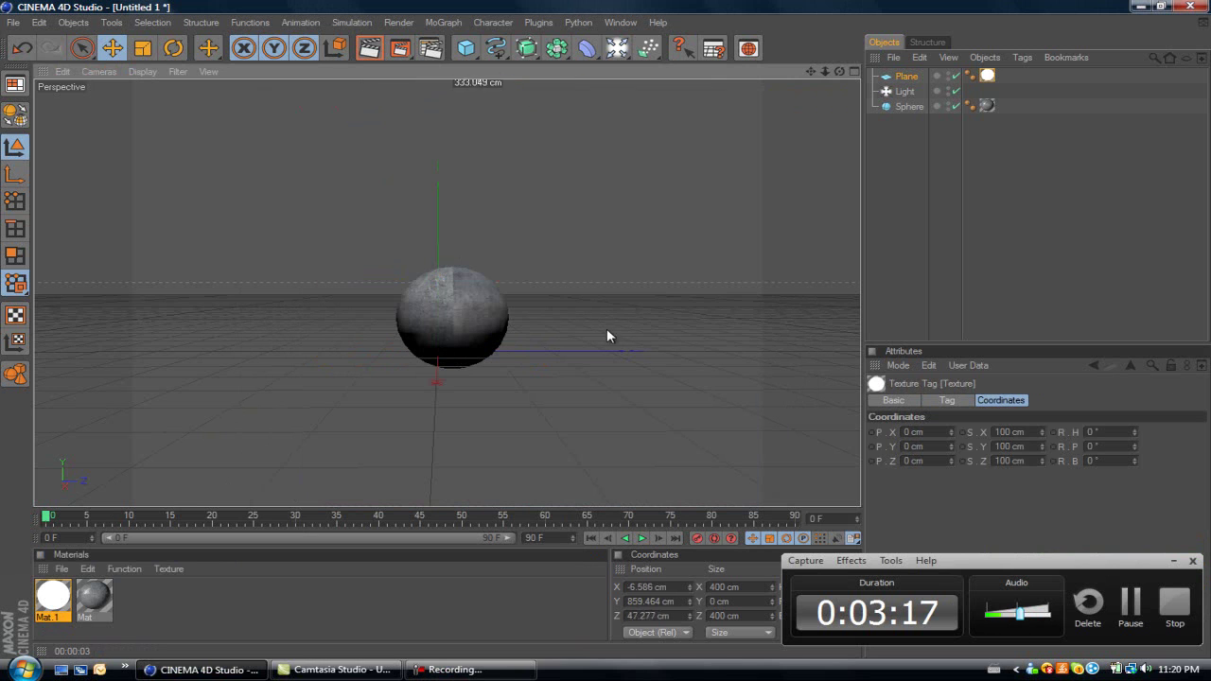
click(380, 52)
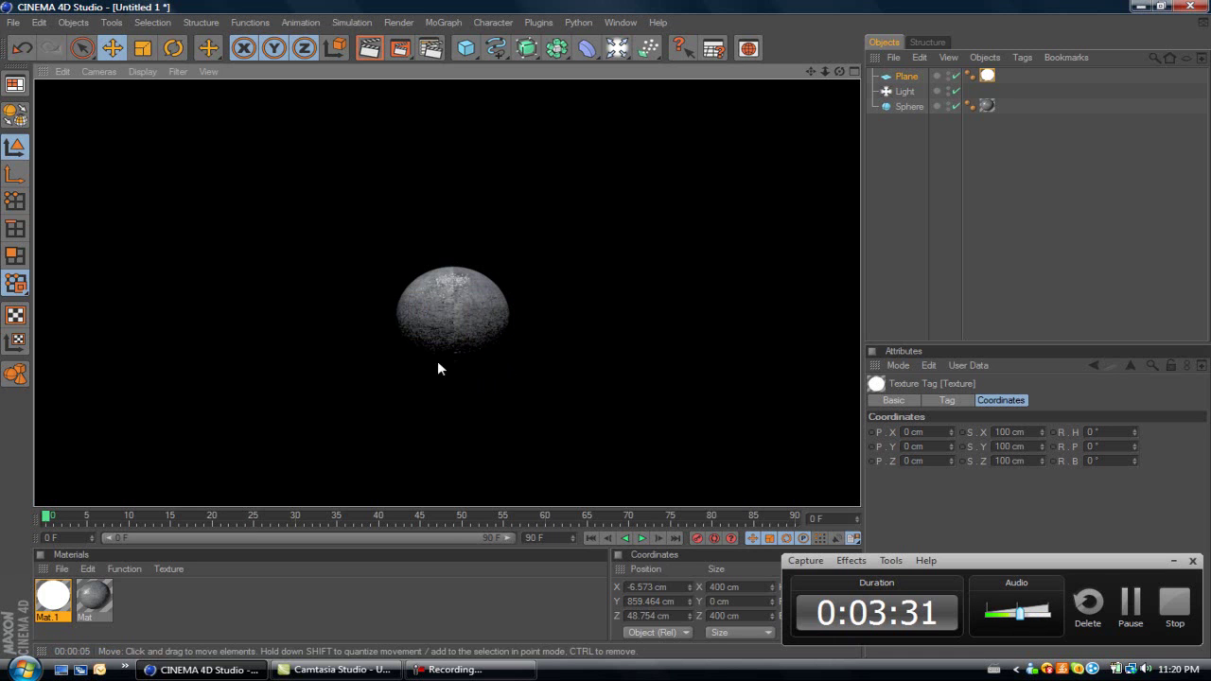
Duplicate the Plane as Plane.1, move it below the sphere to Y −905 cm, and render
click(906, 80)
key(ctrl+c)
key(ctrl+v)
drag(517, 134, 610, 352)
click(400, 47)
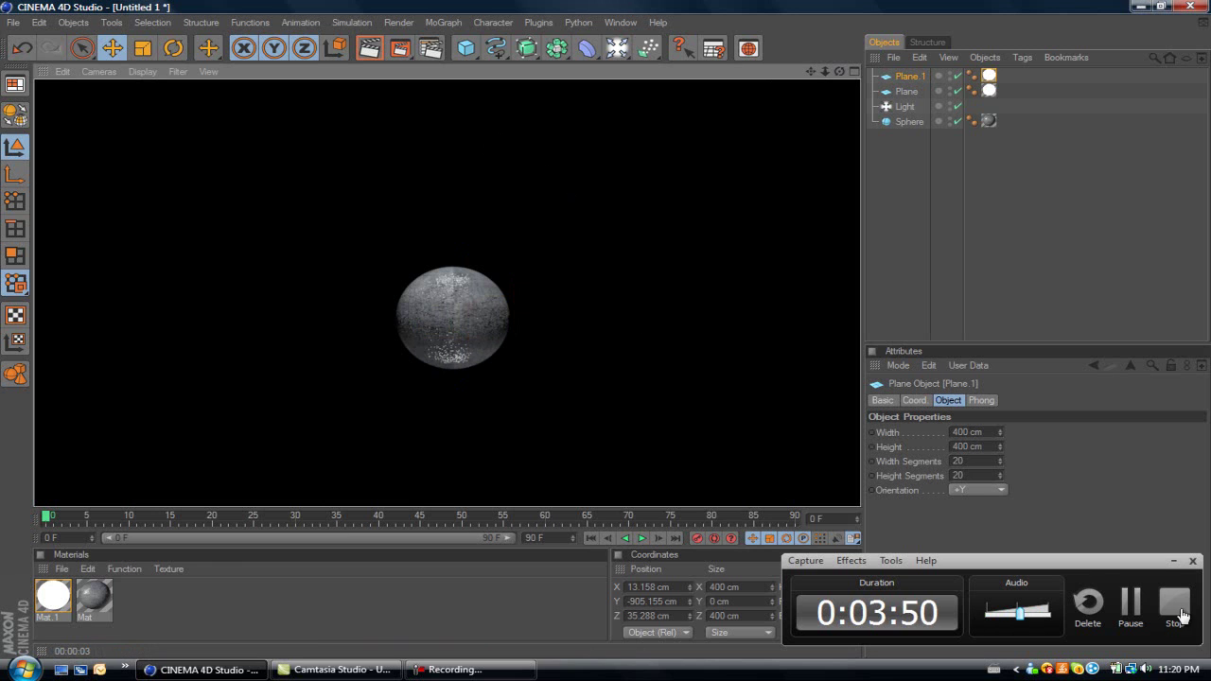
Create a new material, Mat.2, and open it in the Material Editor
click(1173, 561)
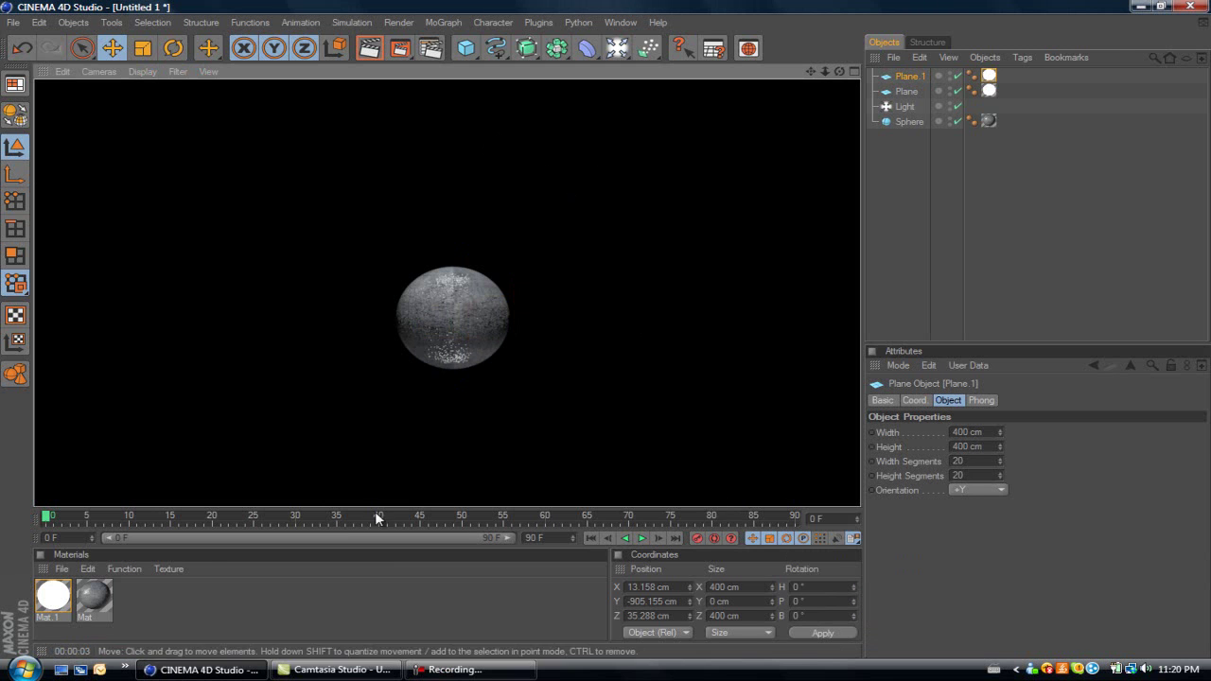
double_click(164, 595)
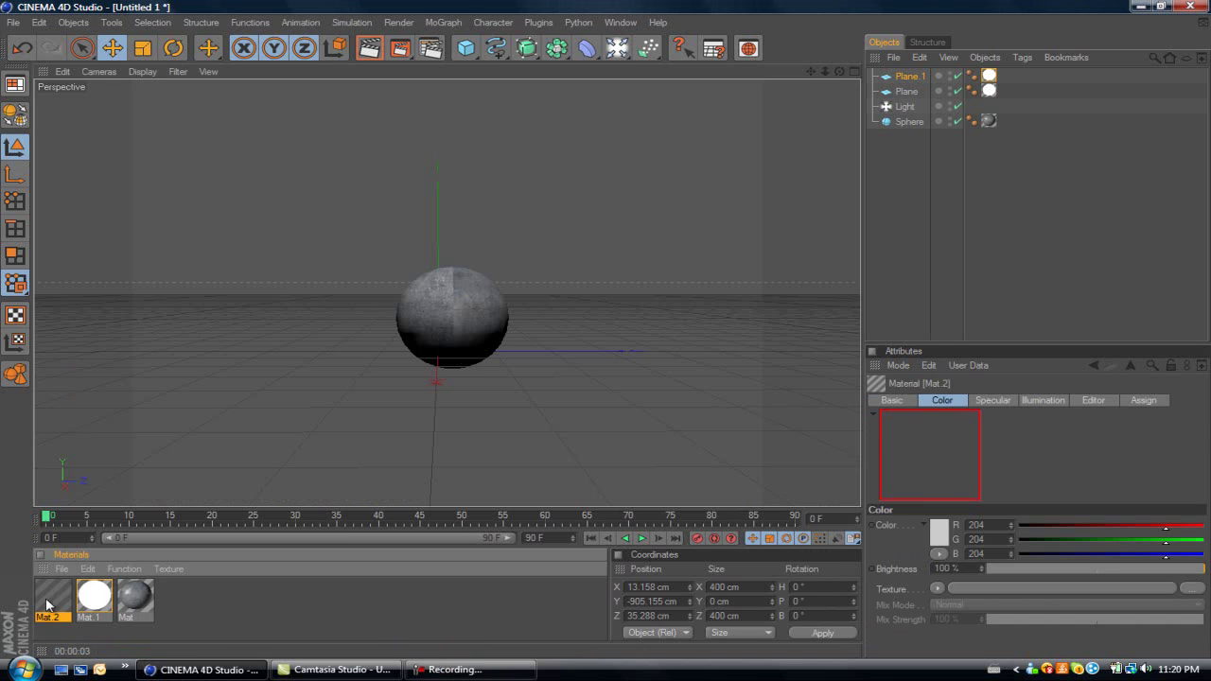
double_click(53, 597)
Load Grungy Lines.jpg as Mat.2's Color texture without copying it to the project
click(298, 262)
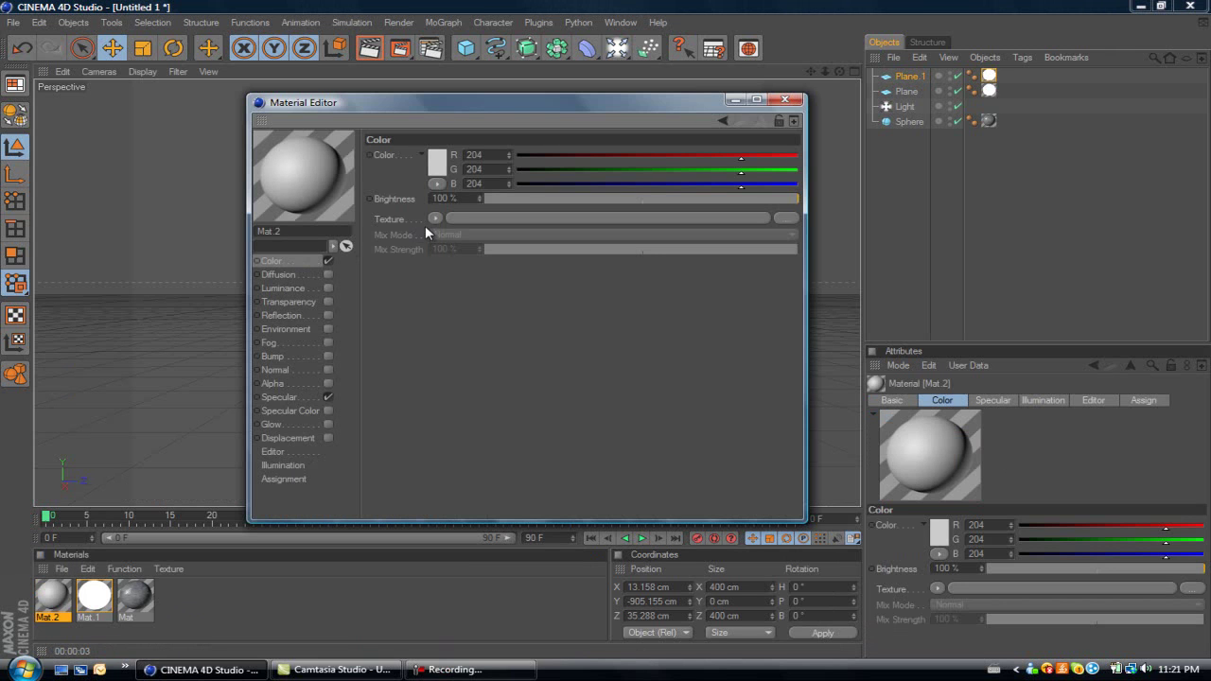
click(434, 219)
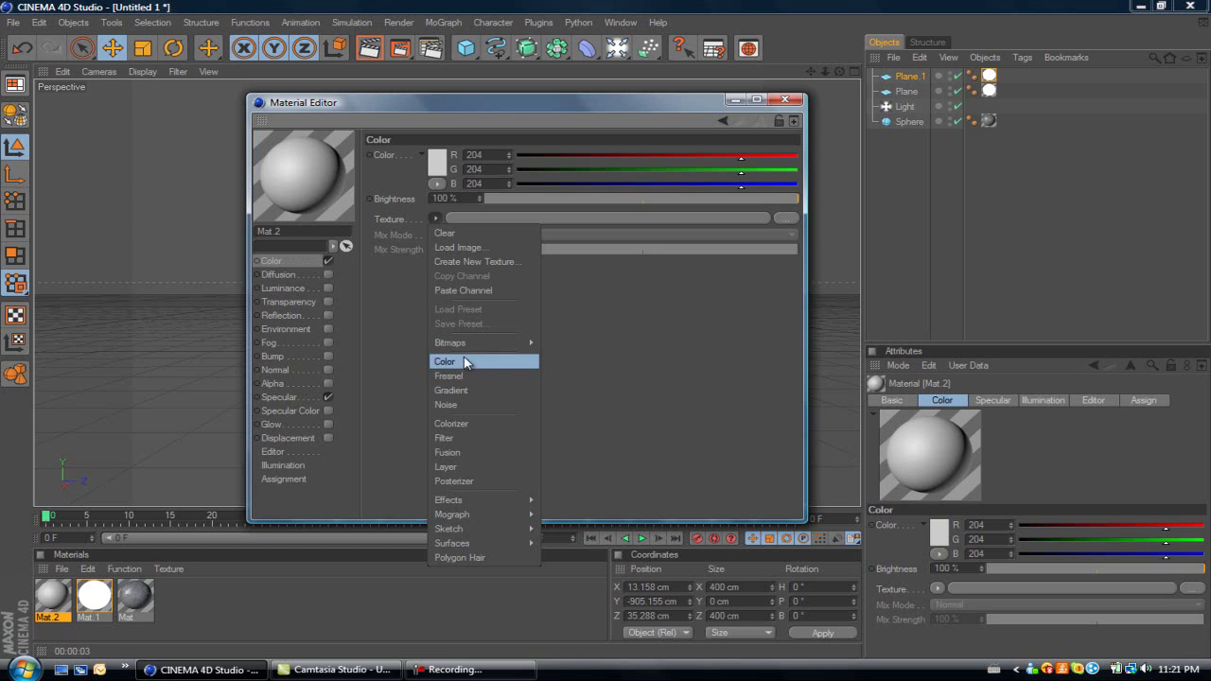
click(466, 248)
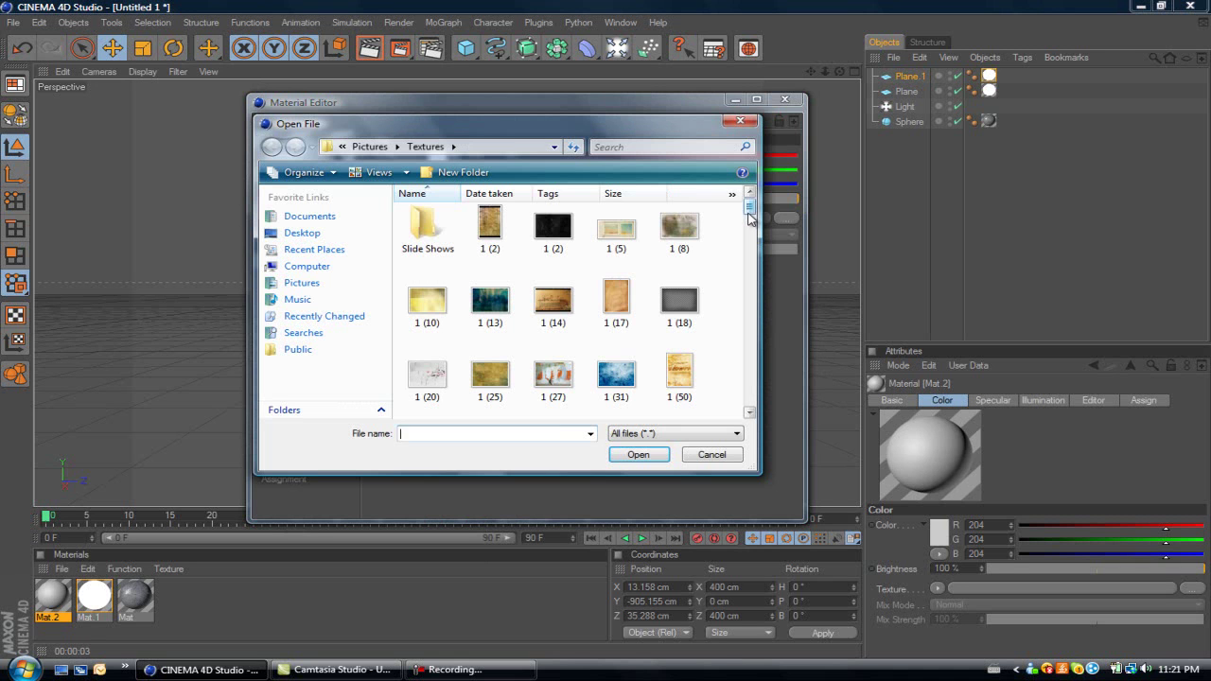
drag(750, 218, 736, 277)
click(681, 277)
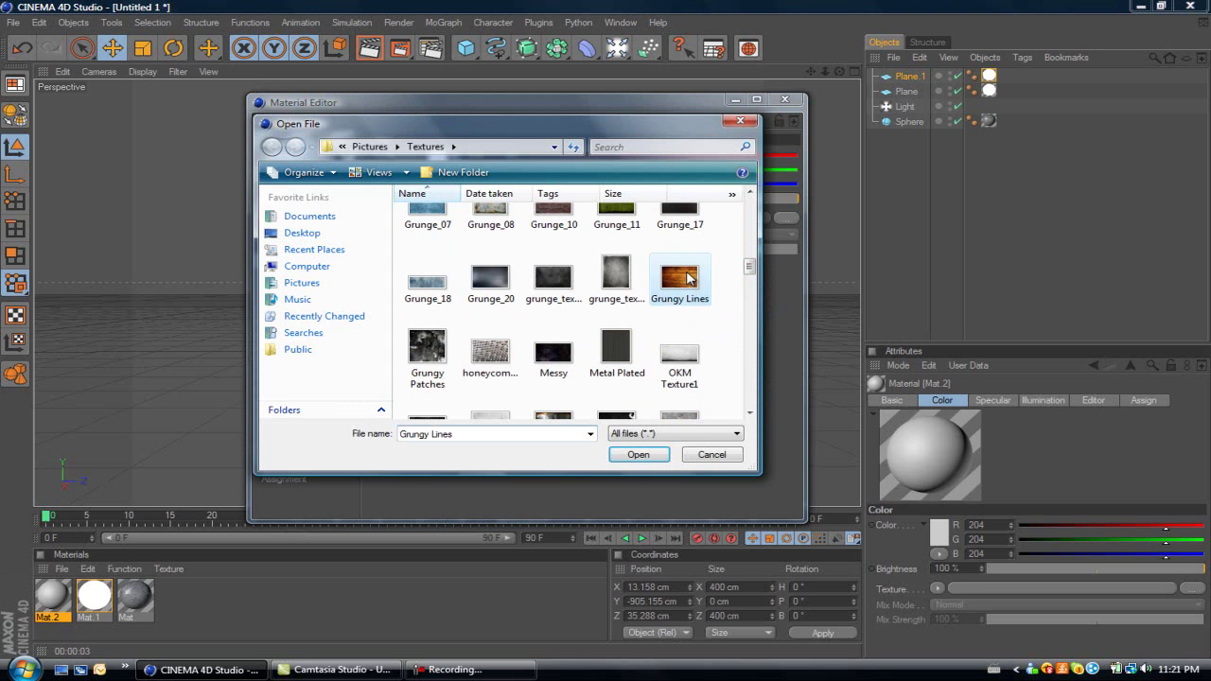
click(637, 456)
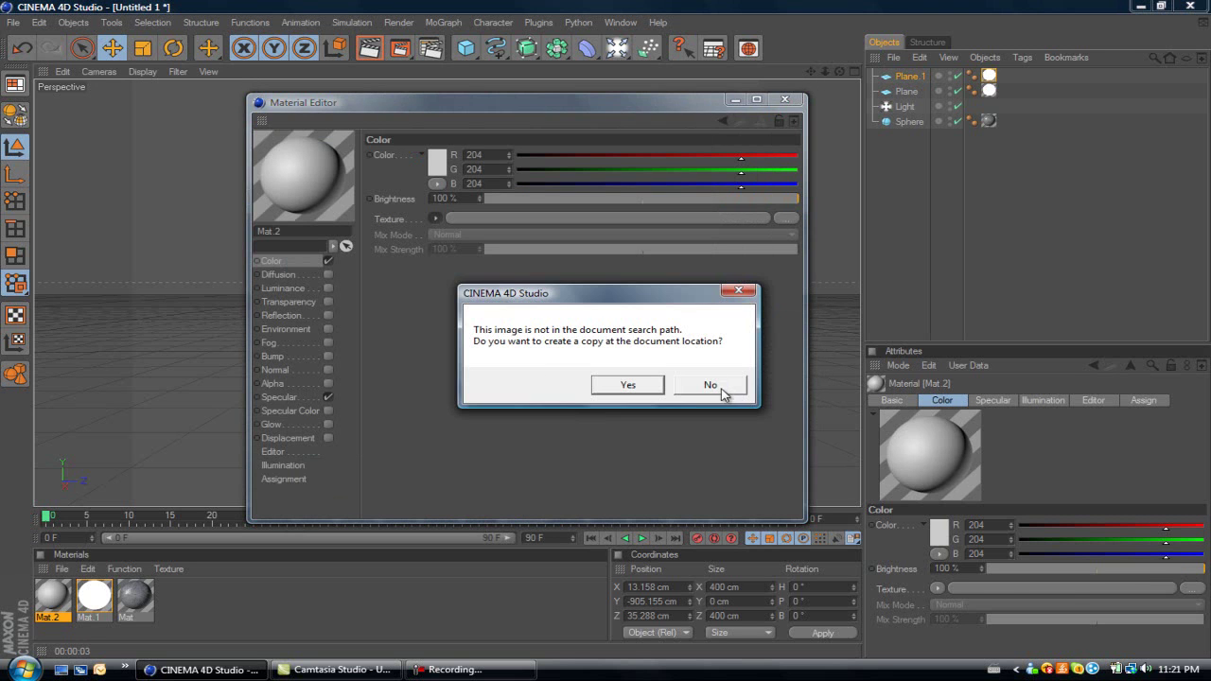
click(718, 385)
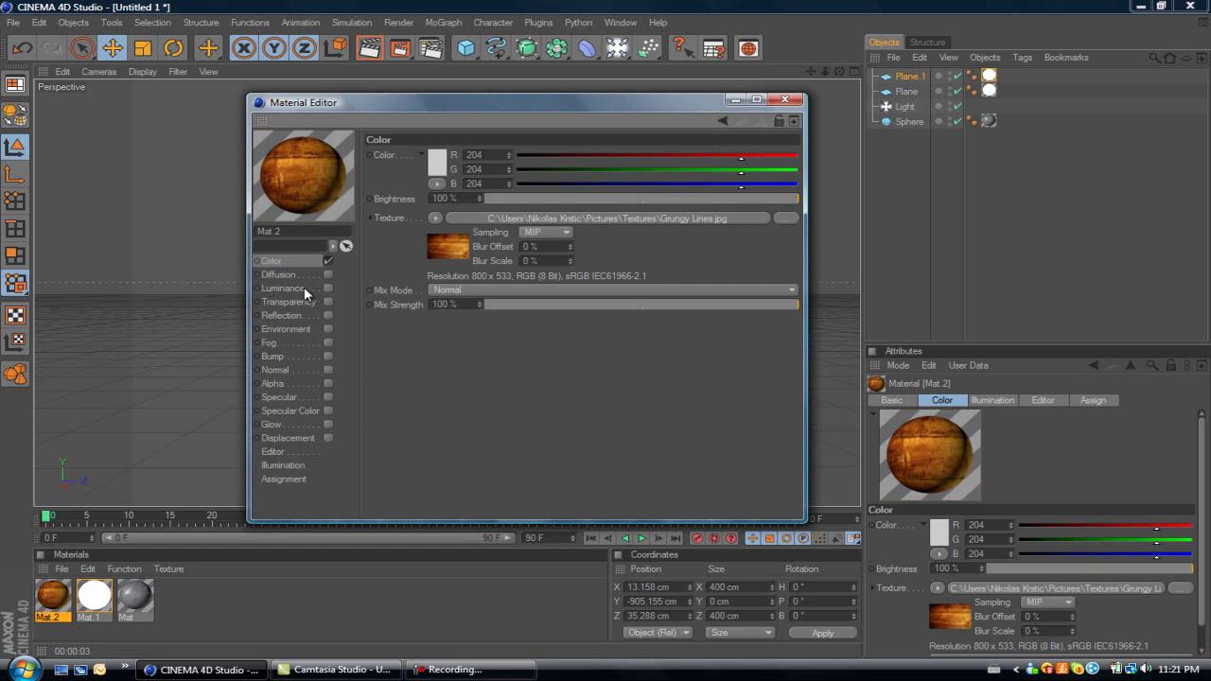
Wrap the colour texture in a Filter shader and copy the colour channel
click(435, 217)
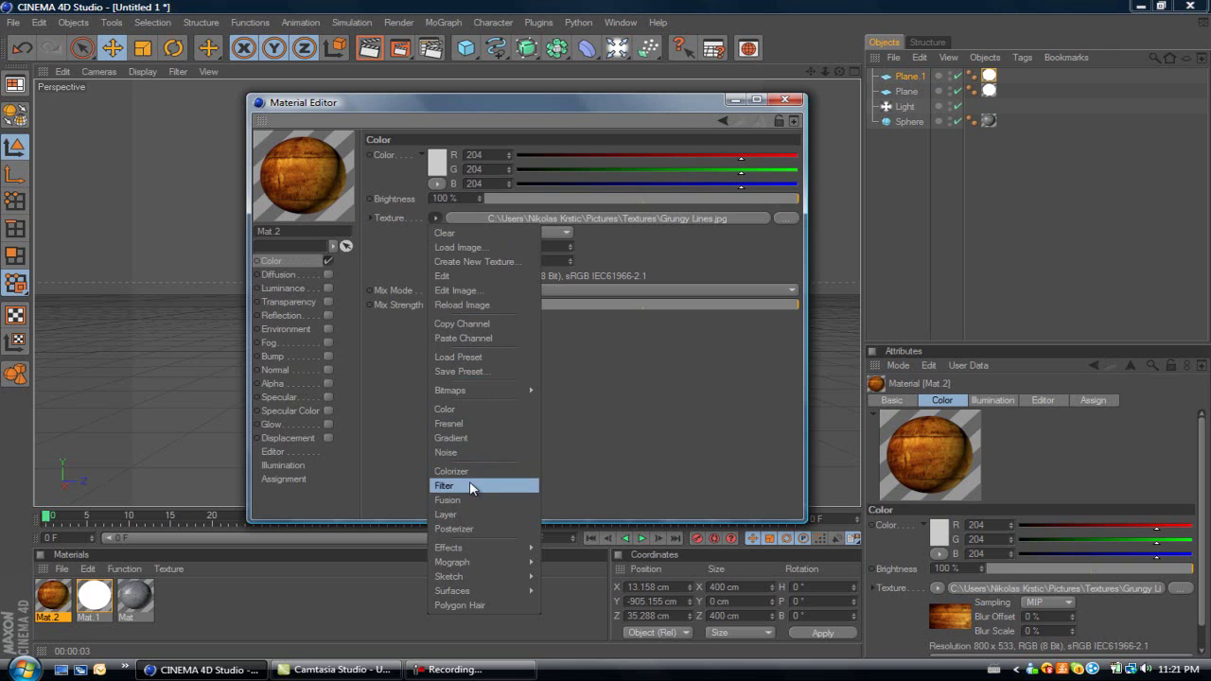
click(469, 484)
click(435, 218)
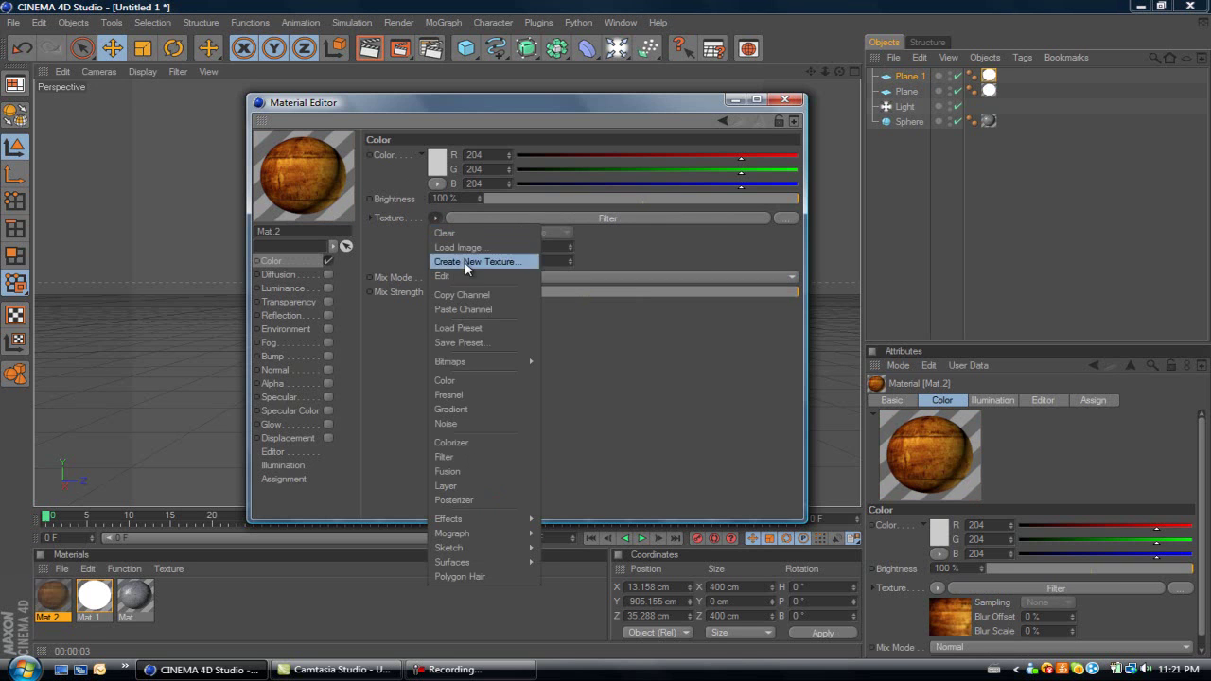
click(470, 296)
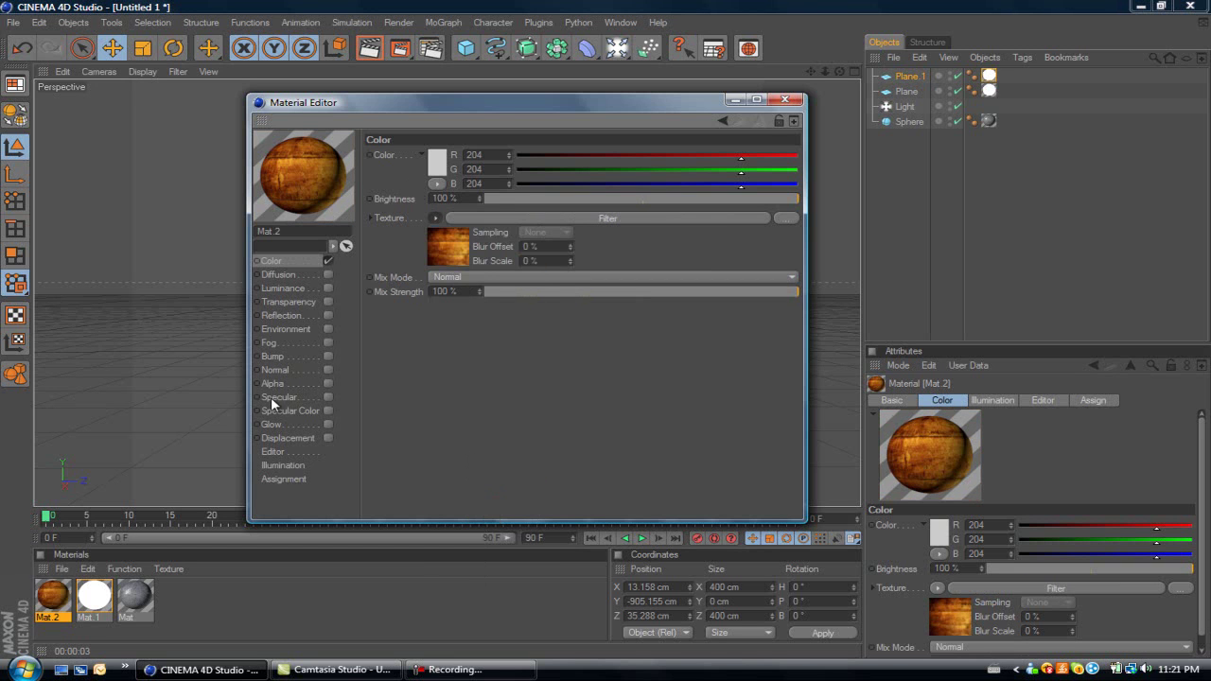
Enable Bump with the pasted colour texture at about 60% strength and 25% contrast
click(329, 357)
click(427, 189)
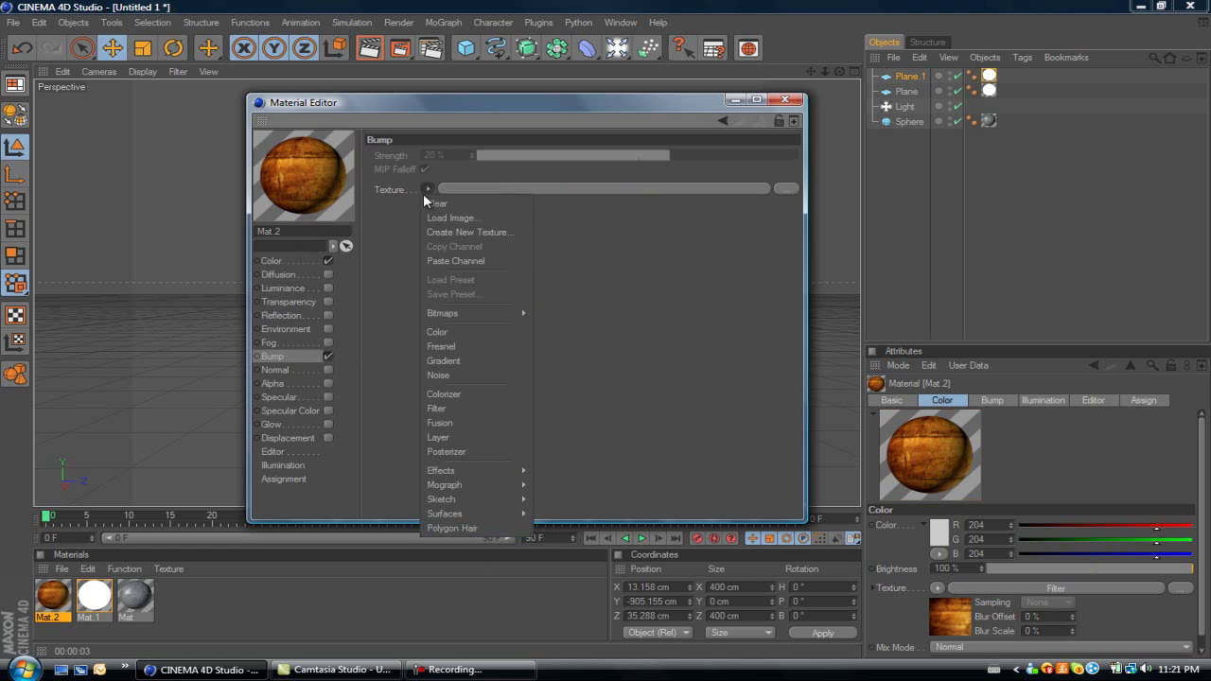
click(465, 265)
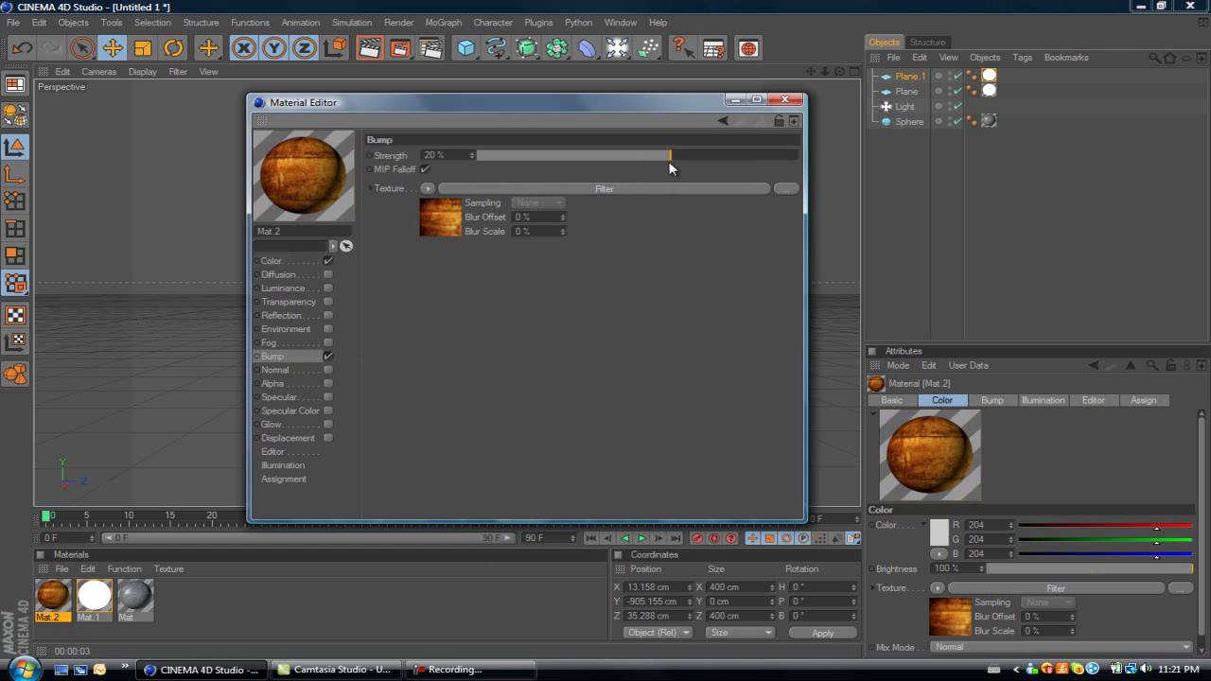
click(733, 154)
drag(735, 158, 732, 156)
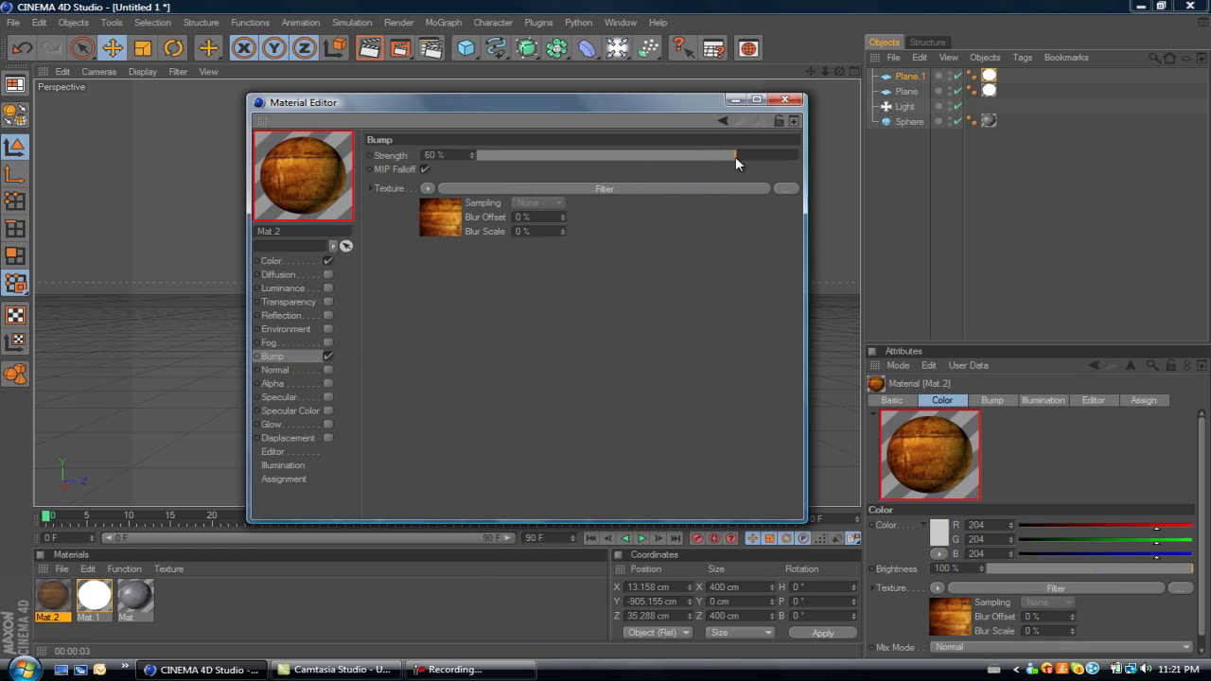
click(456, 217)
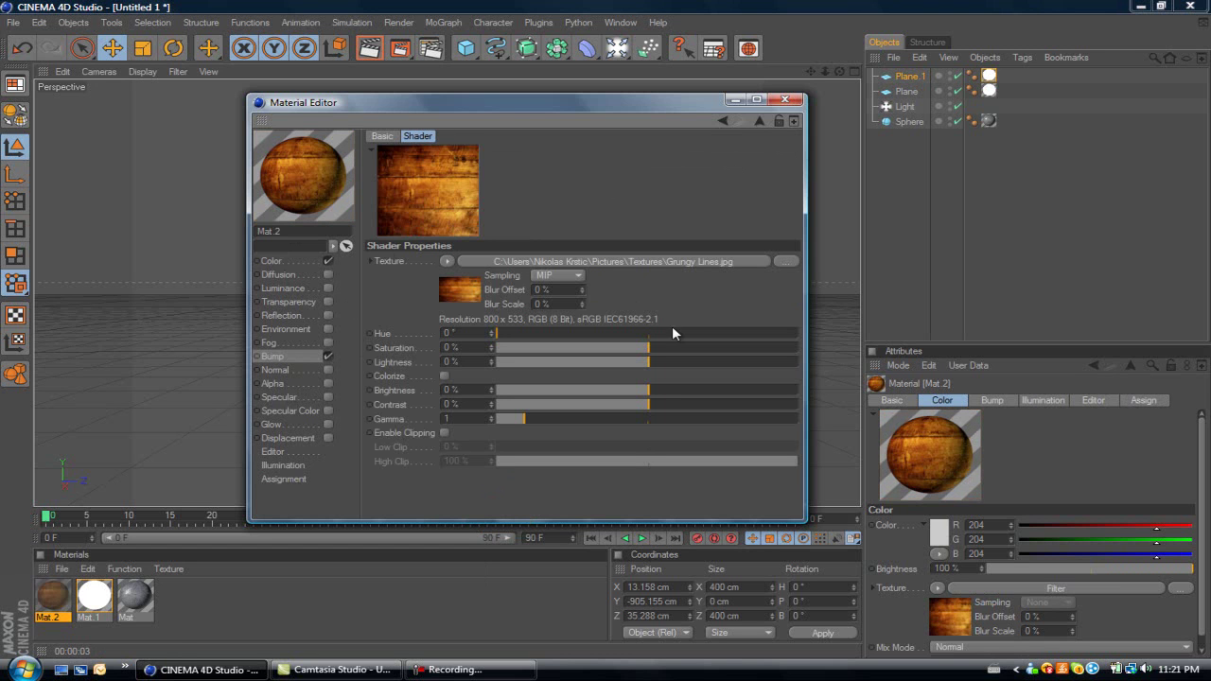
drag(649, 404, 687, 407)
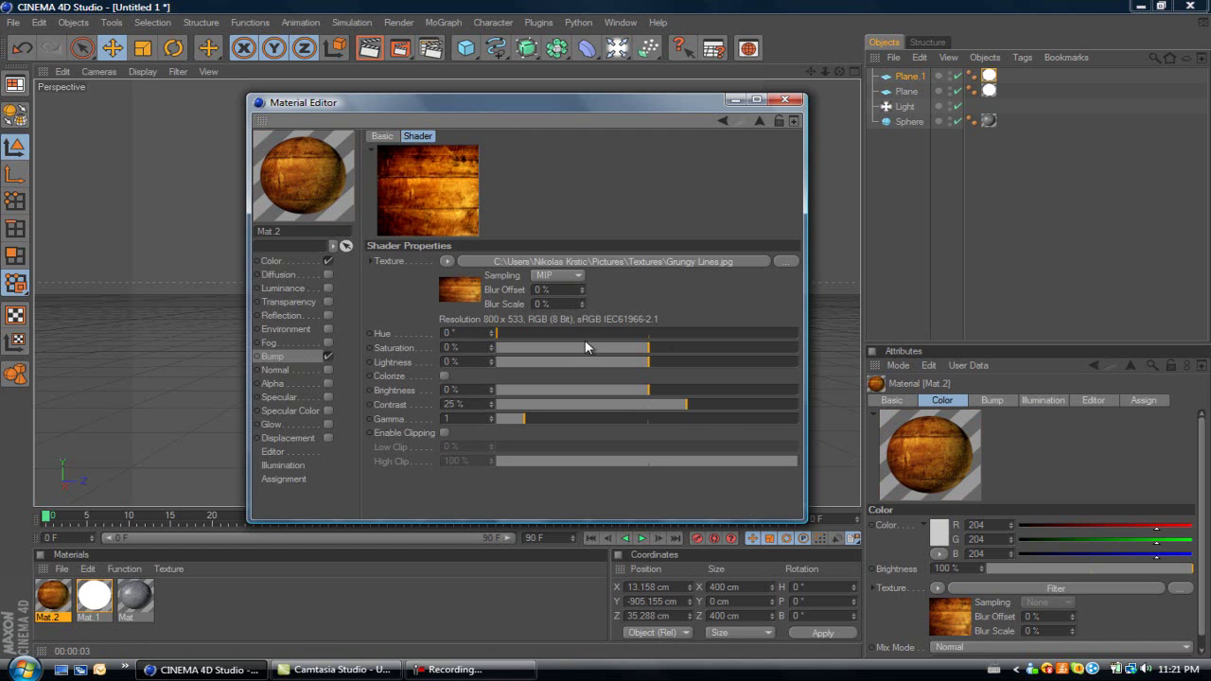
drag(682, 406, 688, 403)
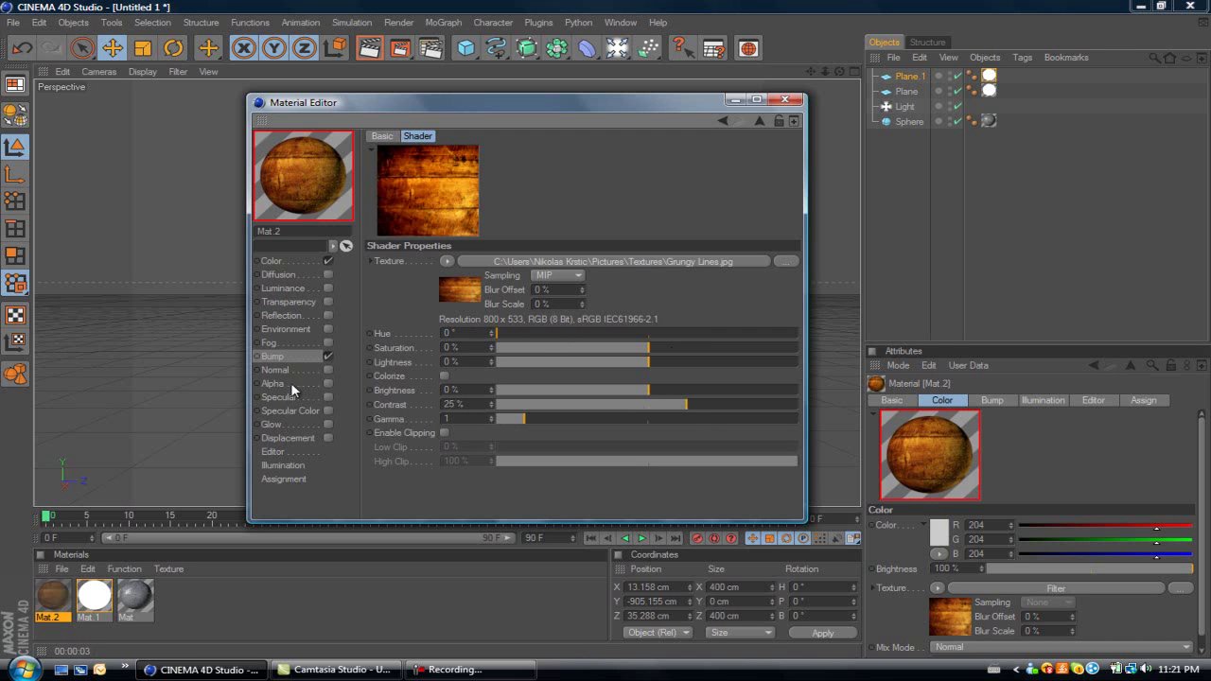
Add a Fresnel Reflection at 5% brightness and 15% mix strength, then close the editor
click(327, 315)
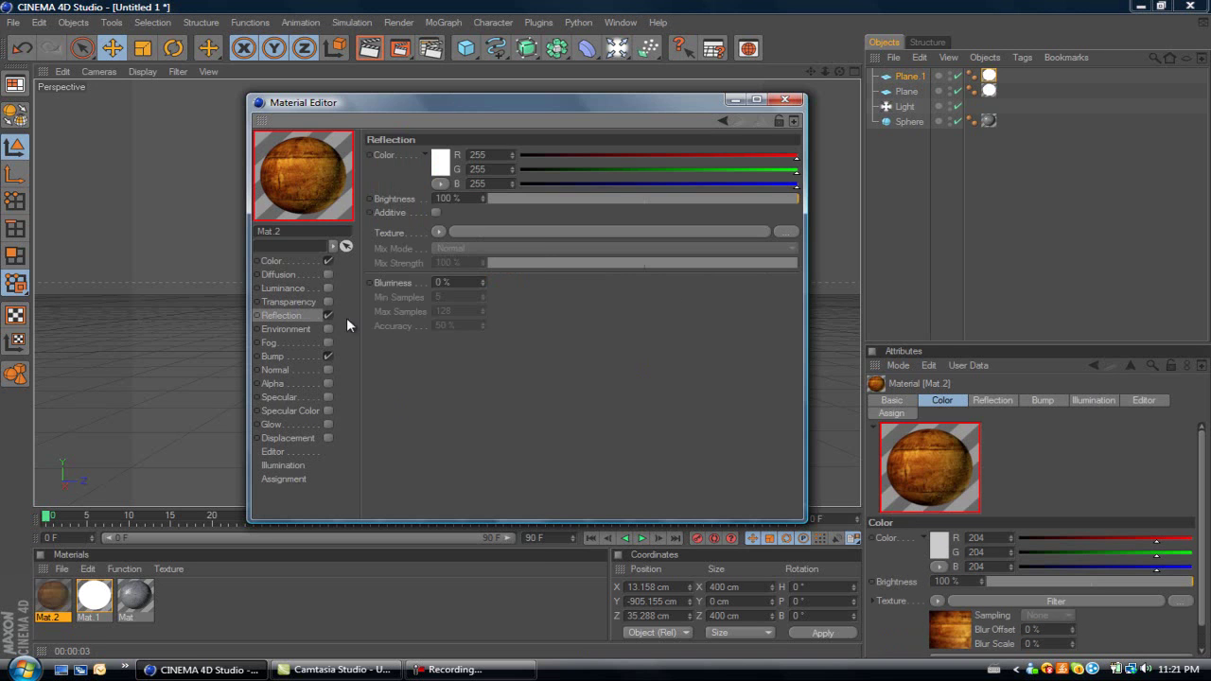
click(438, 232)
click(485, 392)
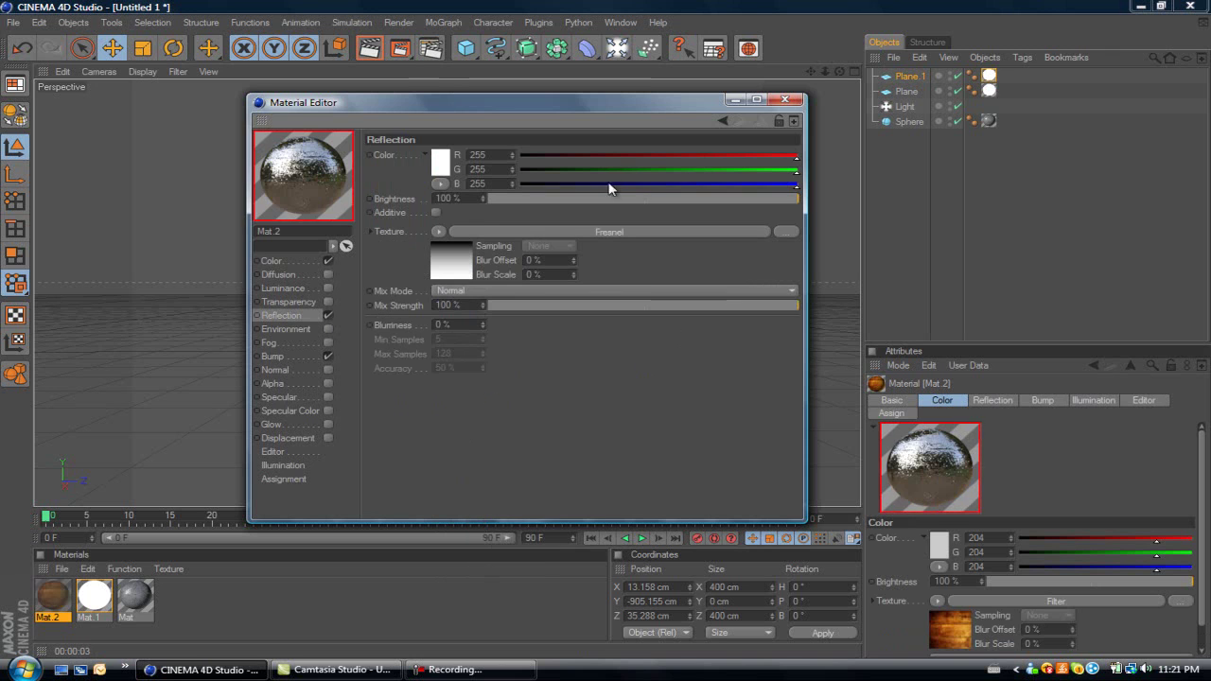
drag(510, 200, 504, 199)
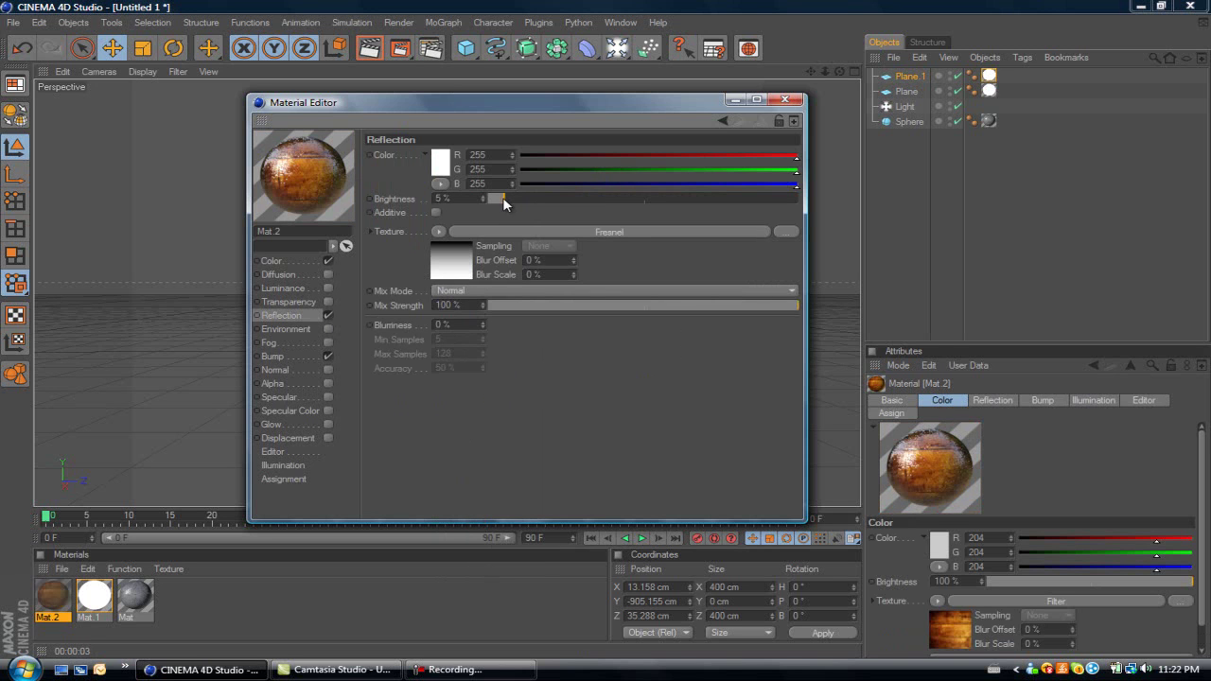
drag(557, 306, 548, 306)
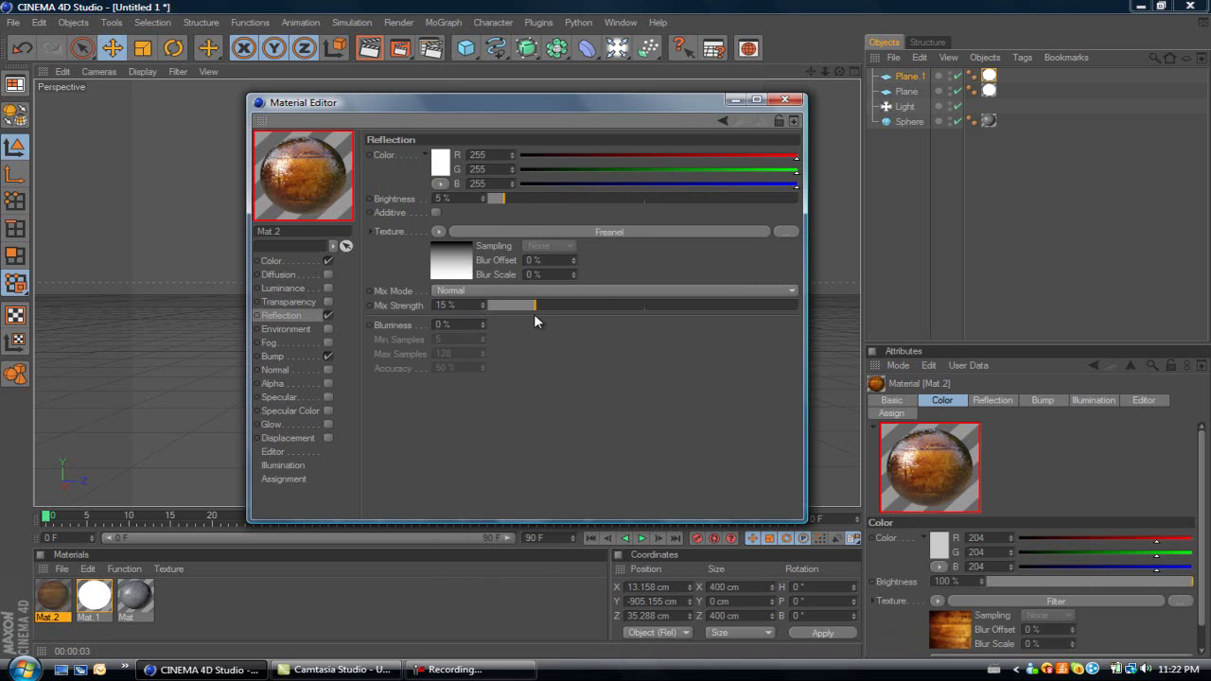
click(786, 100)
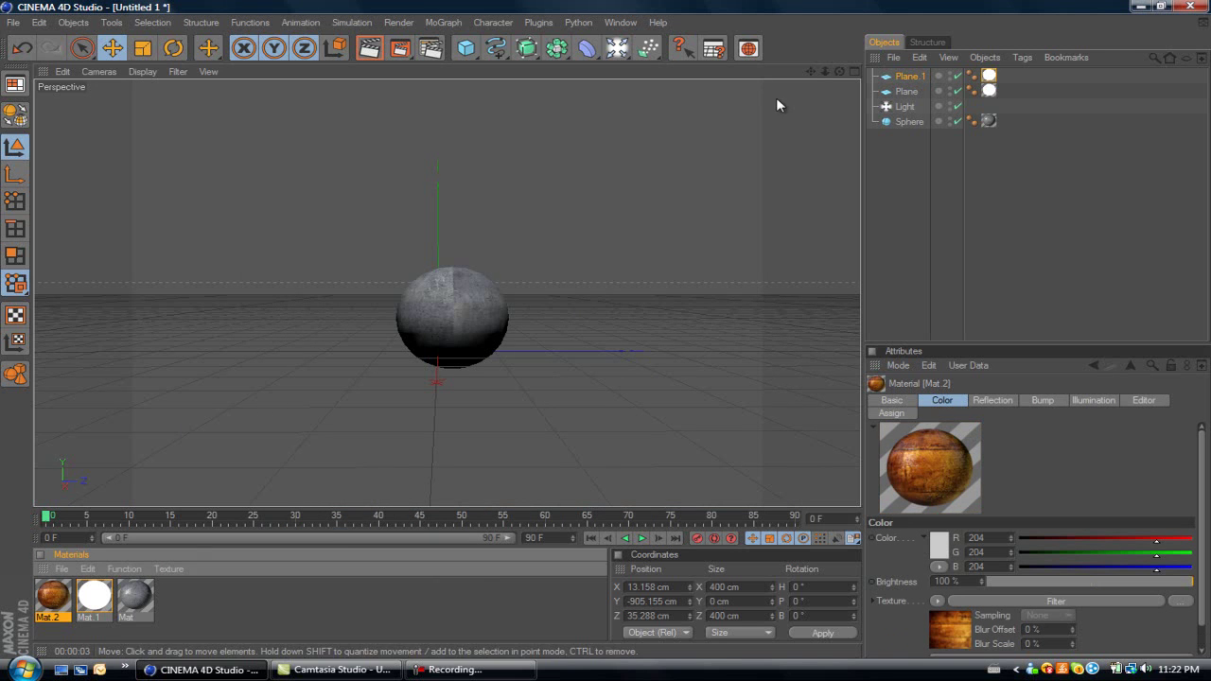
Put Mat.2 on the sphere with seamless Spherical projection and rotate it to about -93° heading
drag(52, 596, 457, 317)
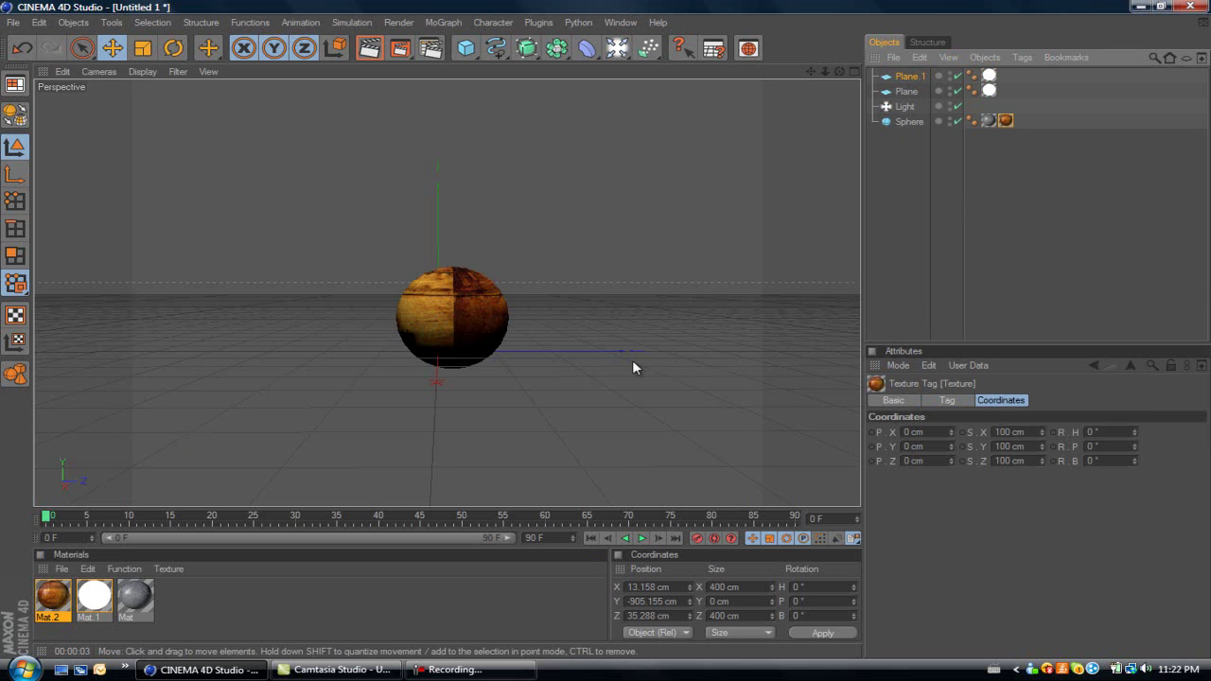
click(454, 313)
click(1006, 120)
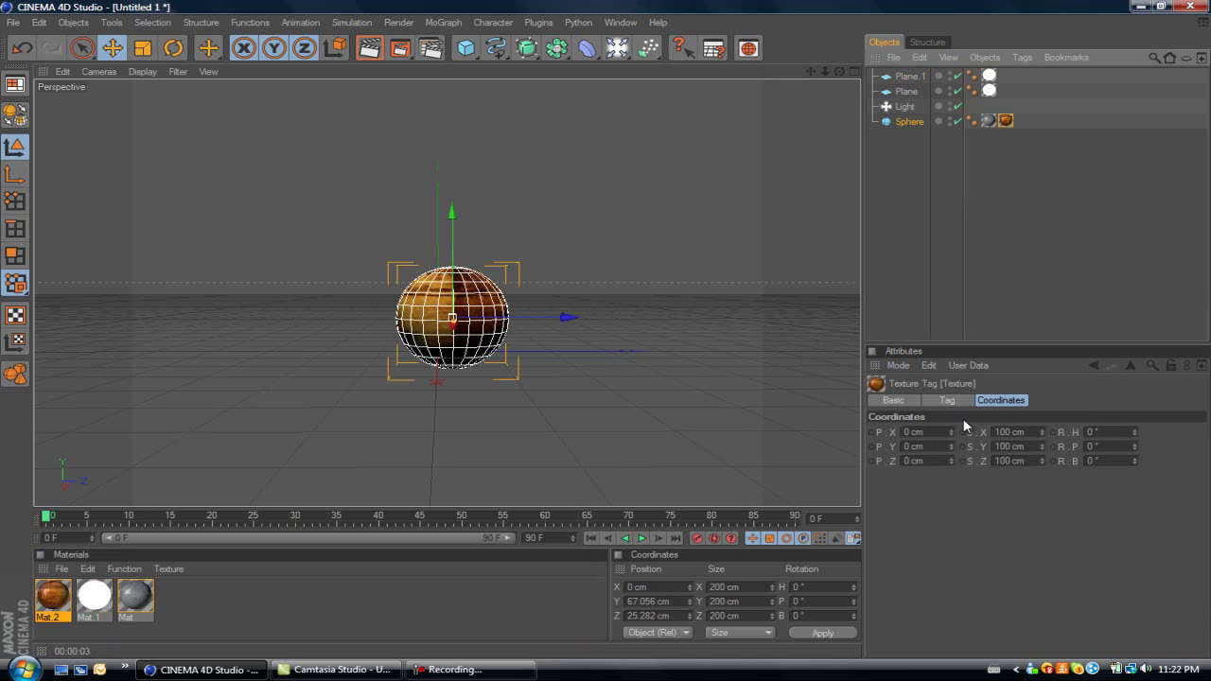
click(947, 402)
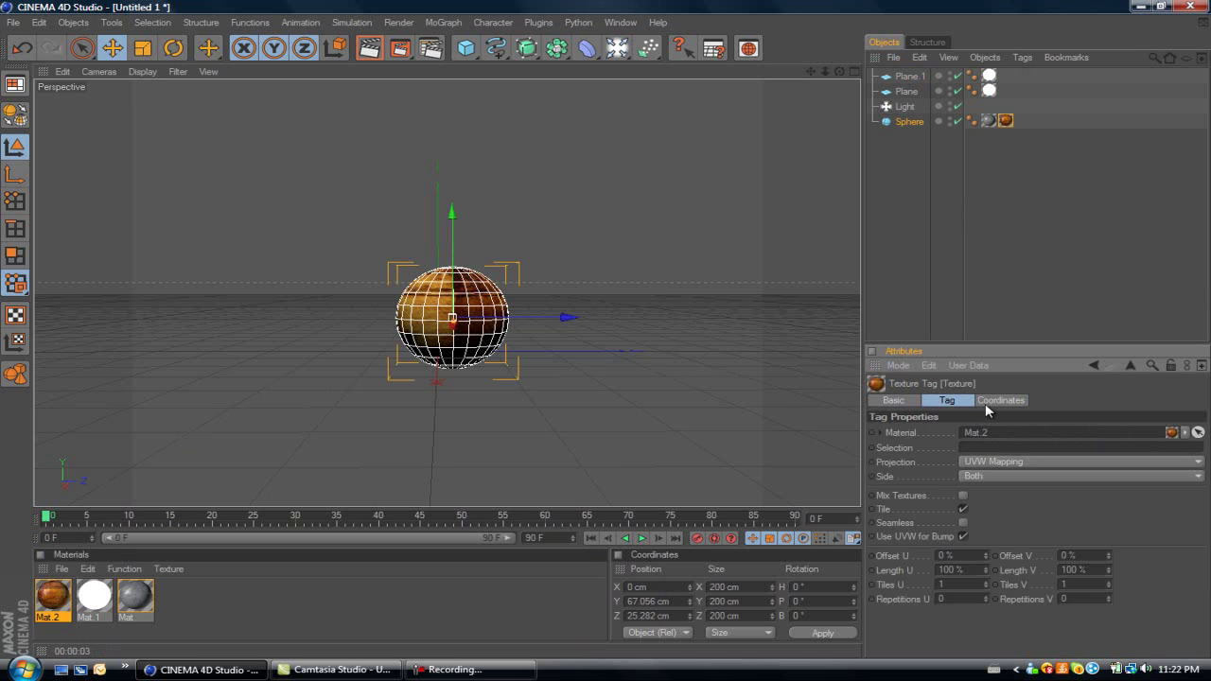
click(987, 463)
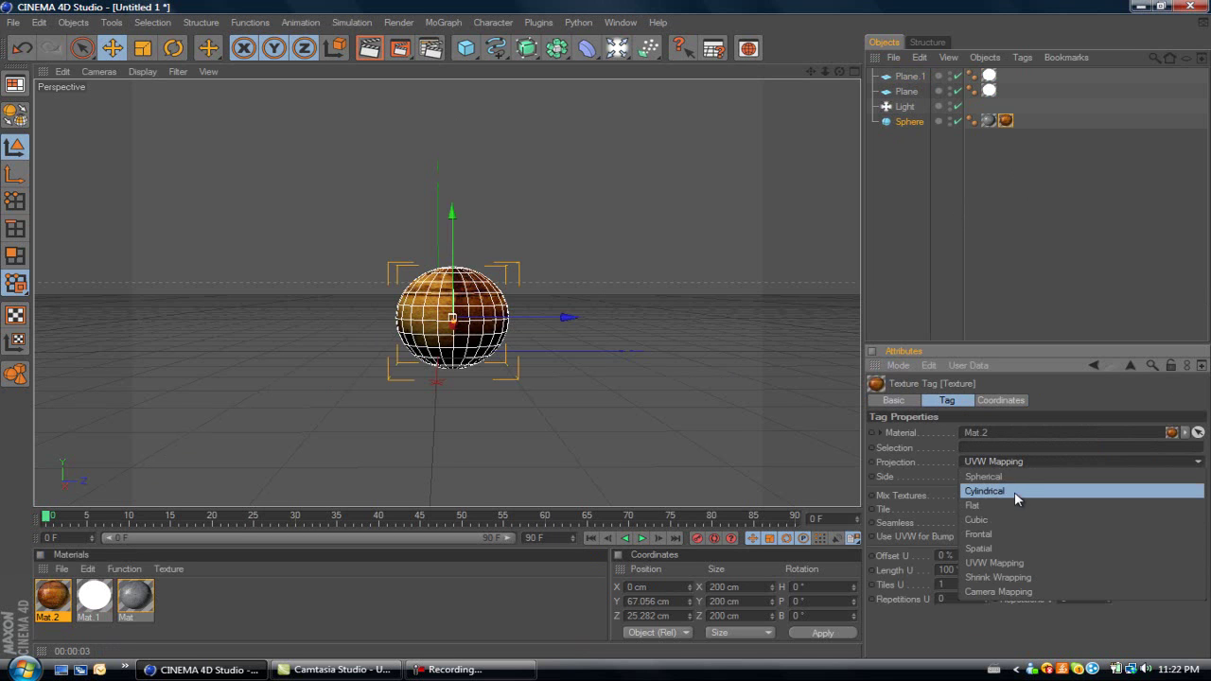
click(997, 476)
click(962, 522)
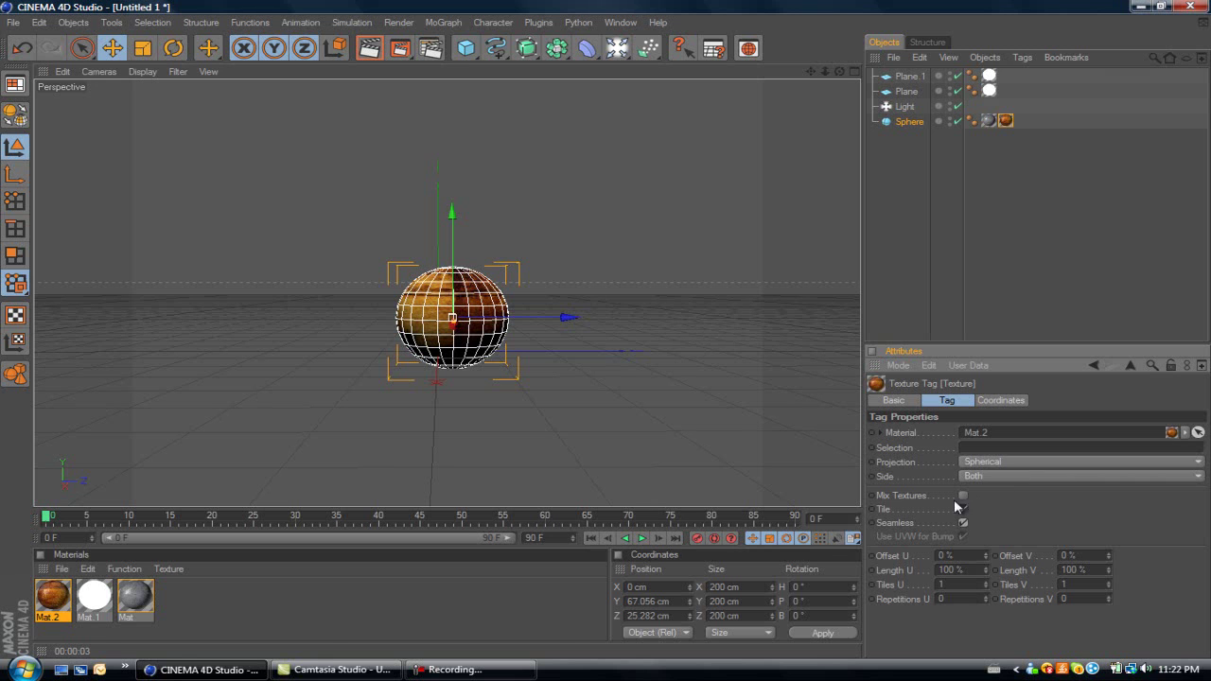
key(r)
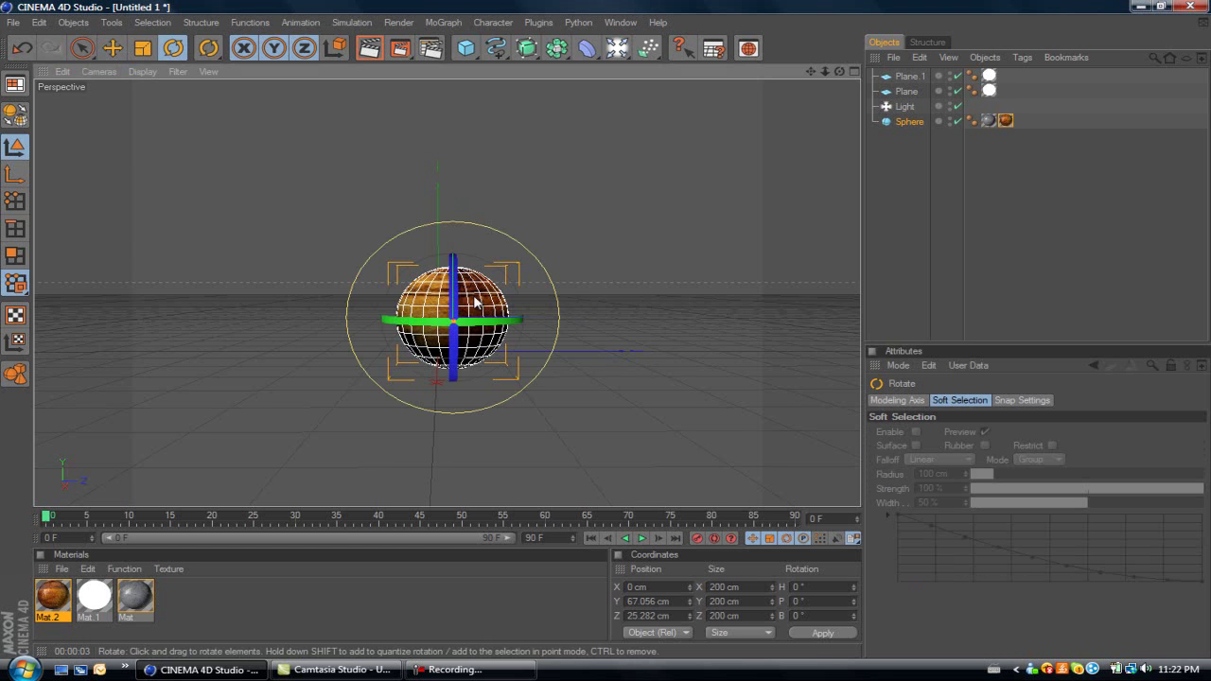
drag(492, 328, 410, 329)
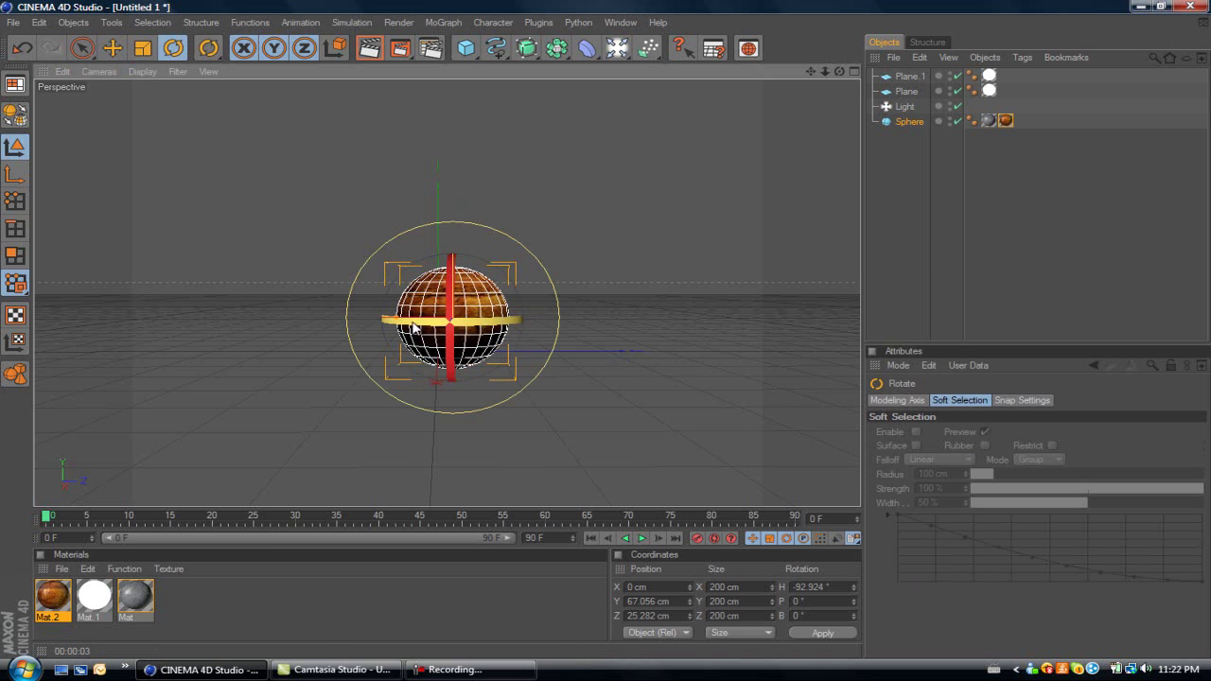
Render the active view to show the orange, scratched grungy sphere on black
key(e)
click(369, 48)
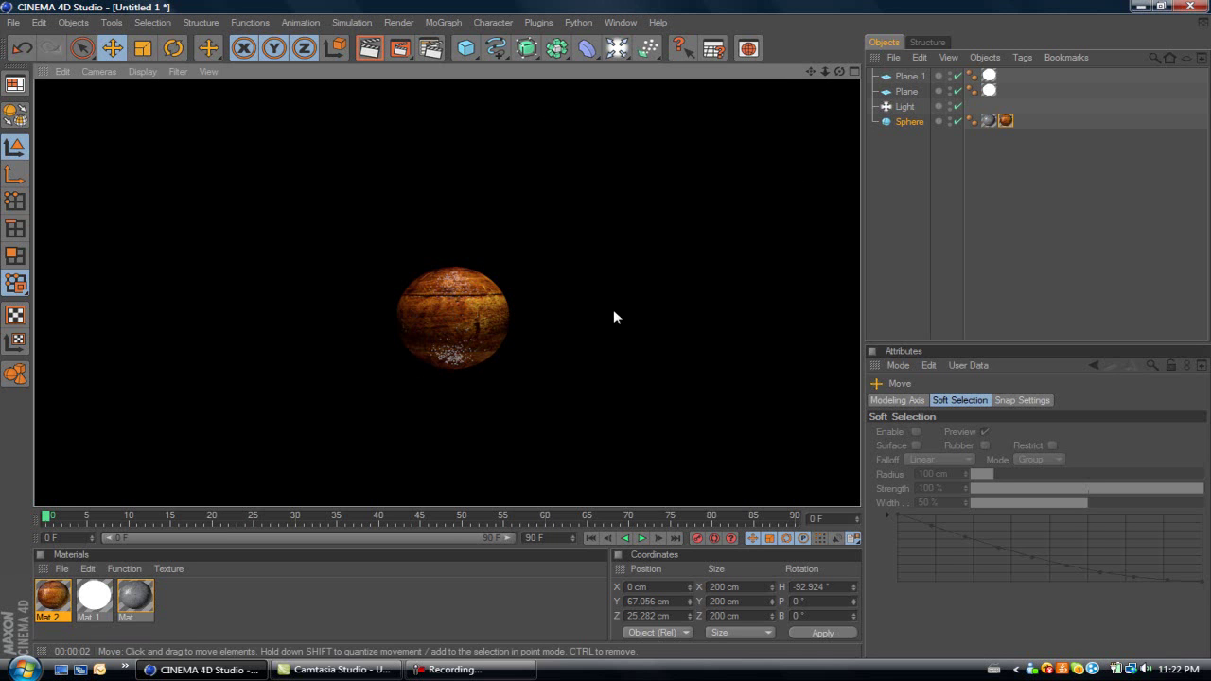
click(449, 670)
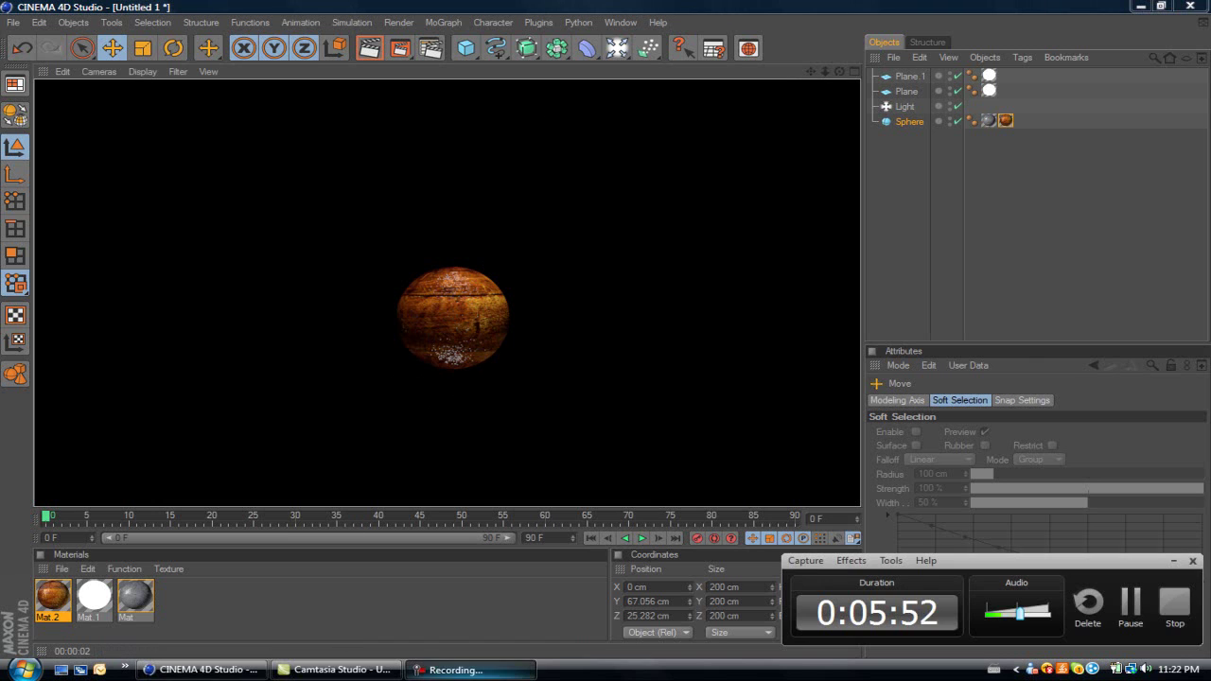
click(224, 669)
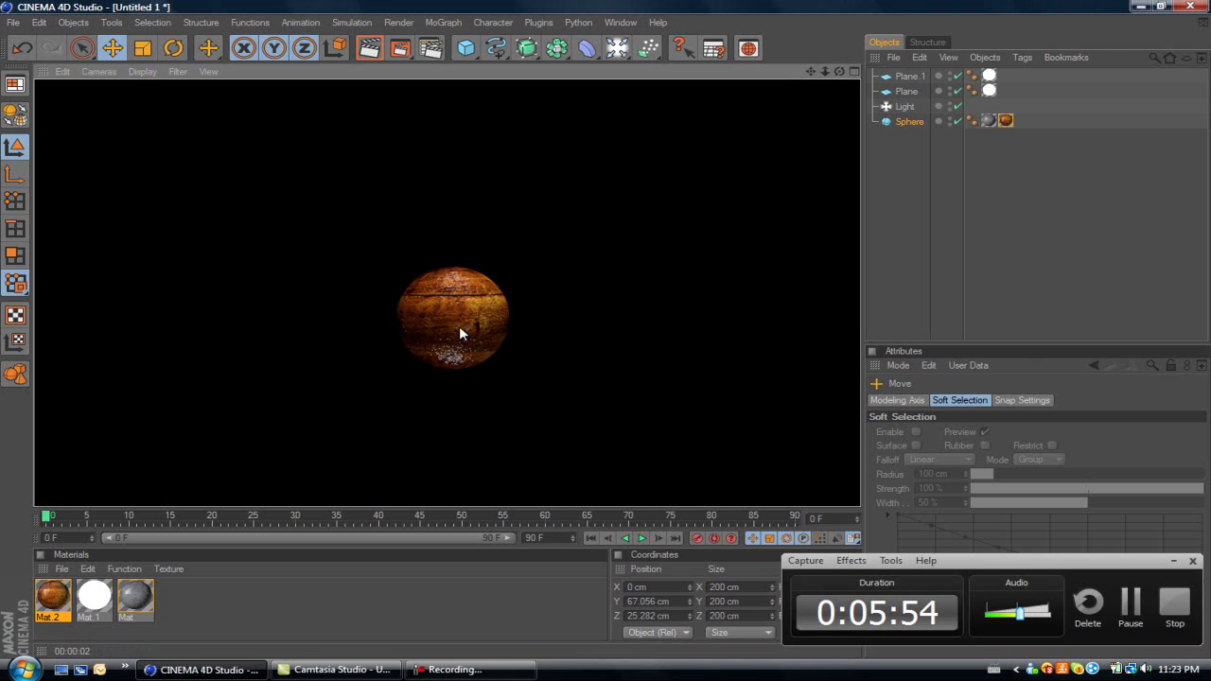
click(1173, 560)
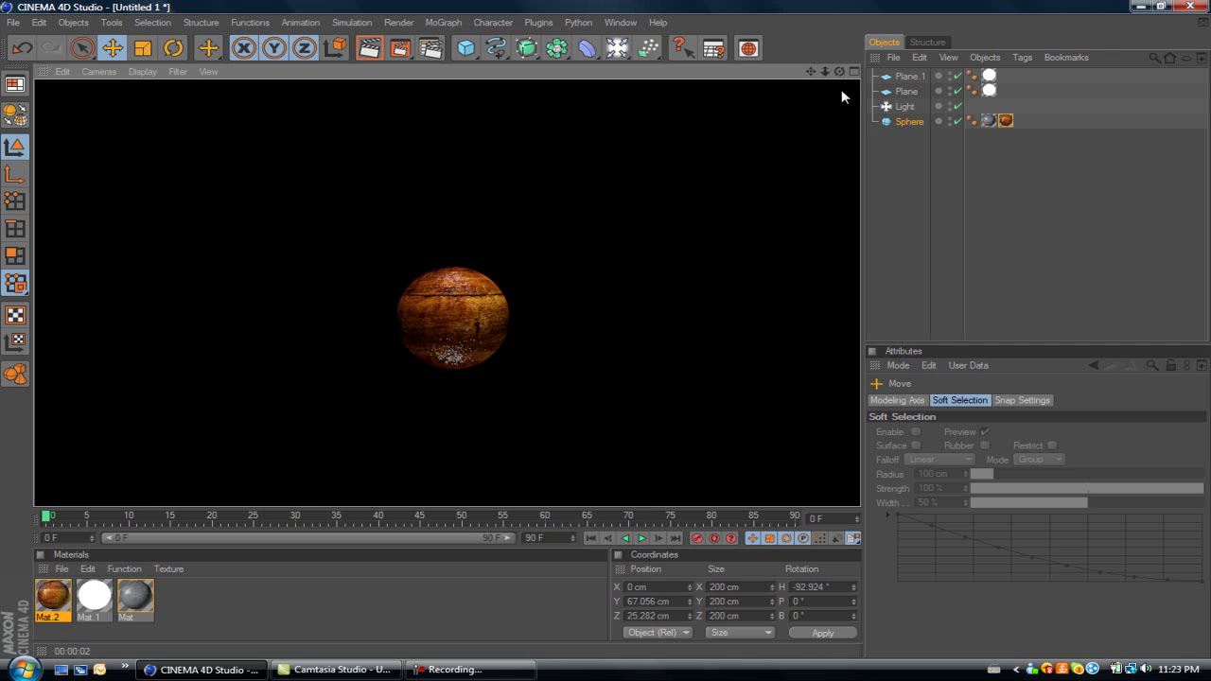
click(454, 670)
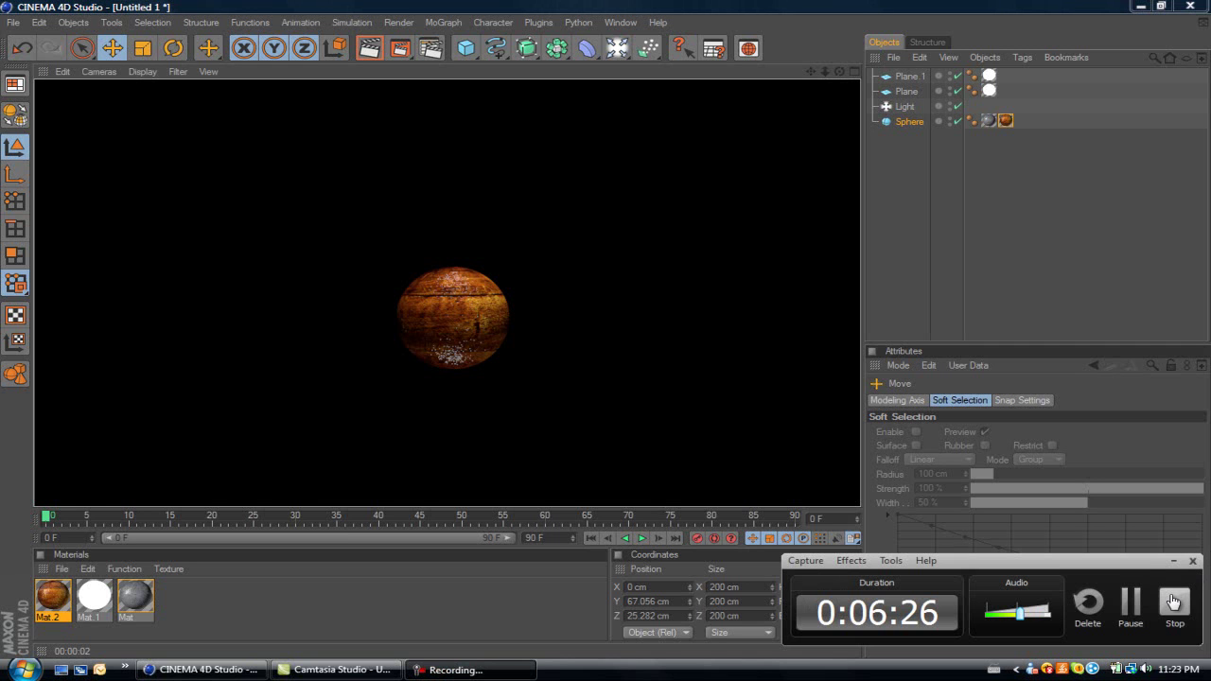